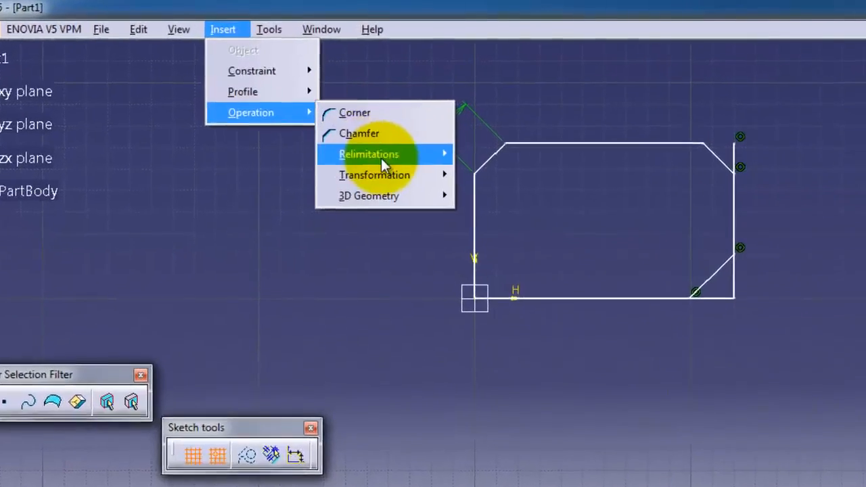
Trim the upper-right chamfer line and the right vertical edge to each other, removing the vertical edge's overhang above the chamfer
mouse_move(351, 129)
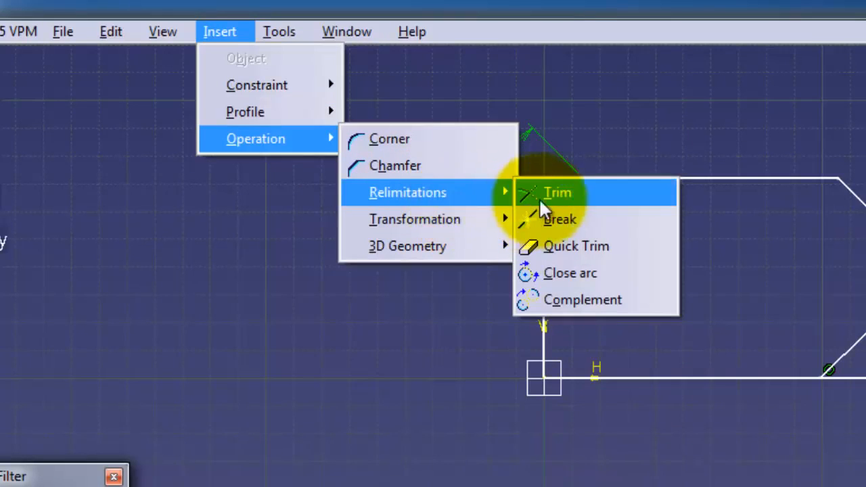
click(565, 192)
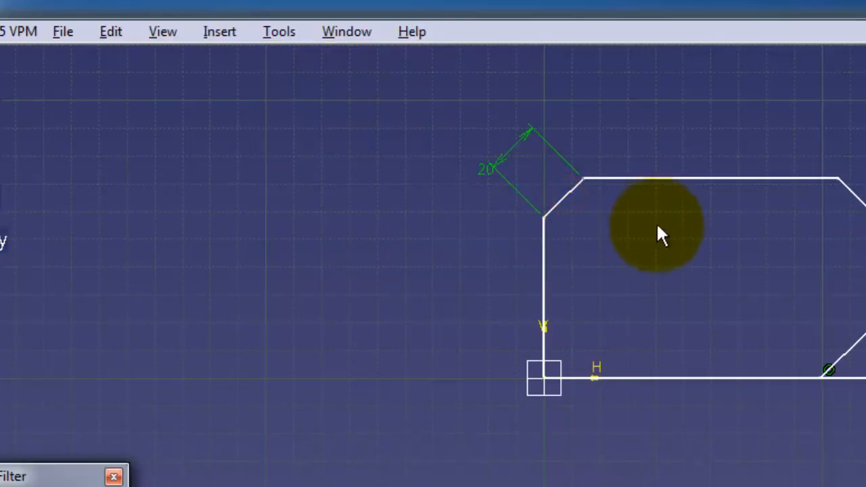
mouse_move(865, 287)
middle_down()
mouse_move(864, 314)
mouse_move(705, 336)
mouse_move(687, 311)
middle_up()
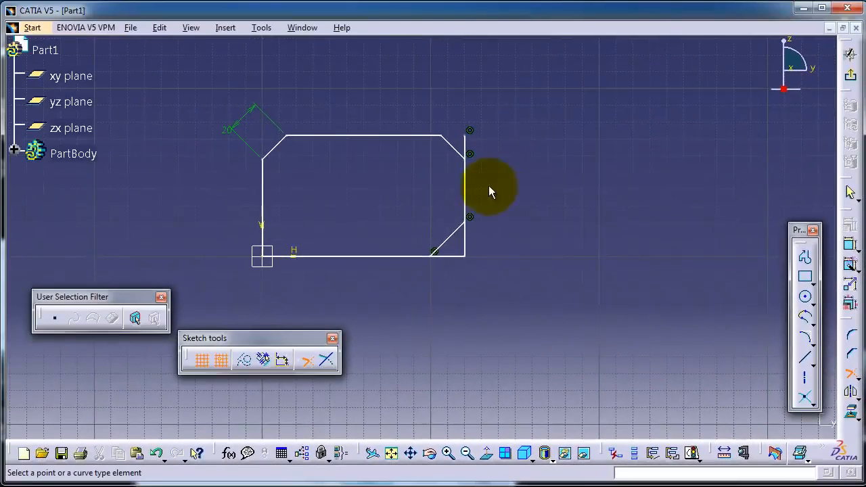
click(456, 151)
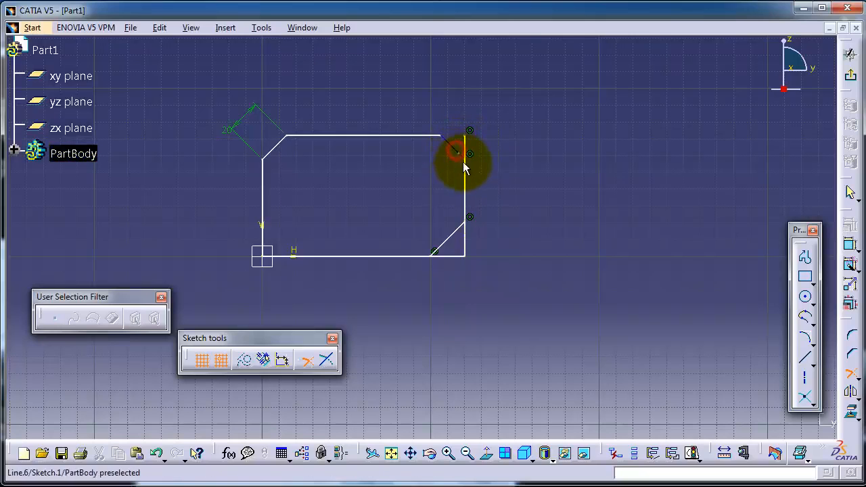
click(467, 169)
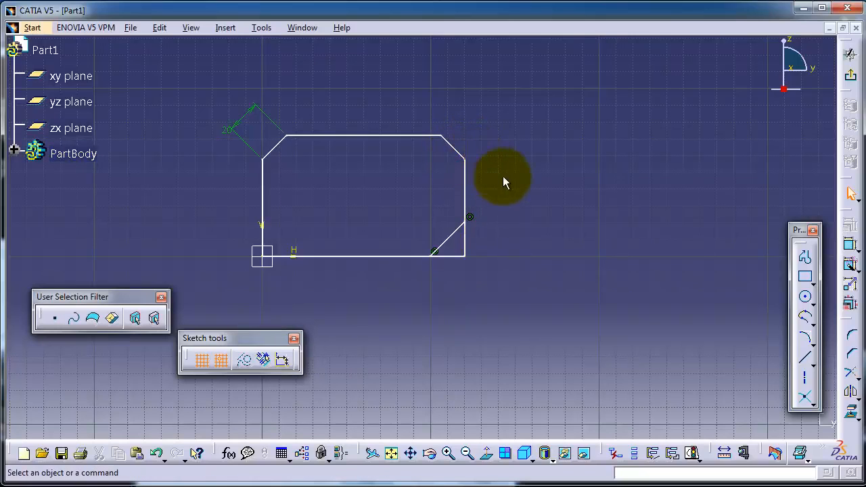
Use Quick Trim to remove the diagonal line across the lower-right corner of the profile
middle_drag(502, 177, 503, 147)
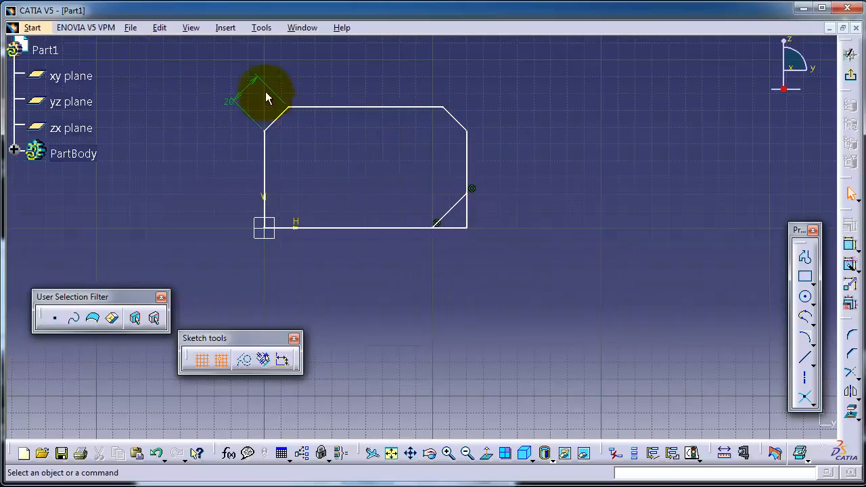
click(226, 28)
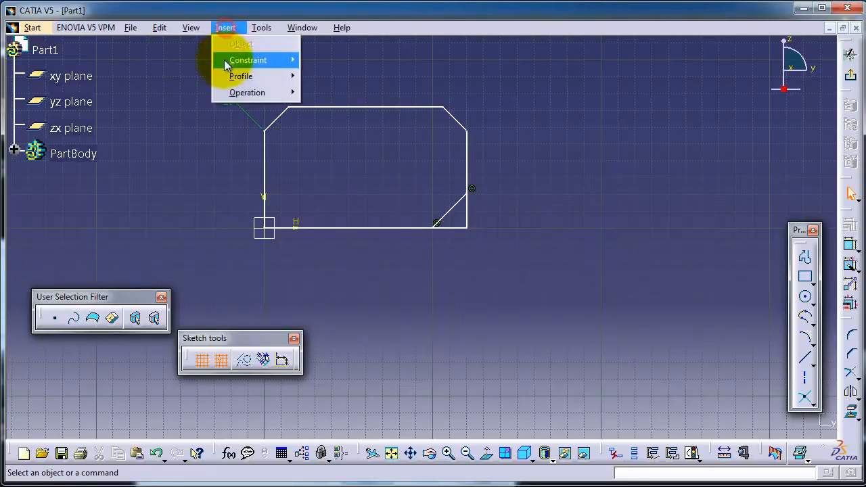
mouse_move(242, 99)
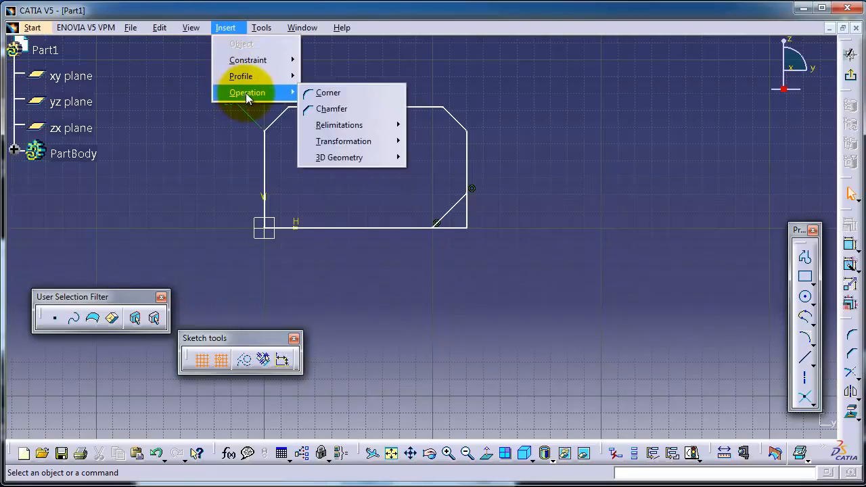
mouse_move(377, 127)
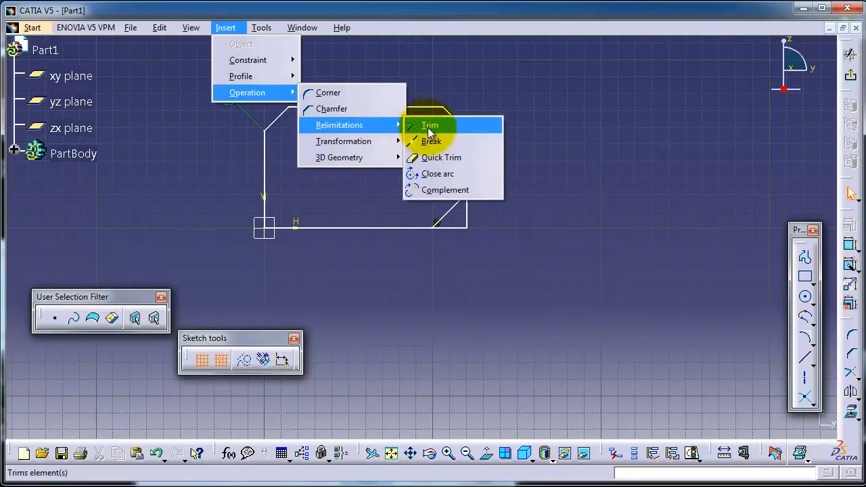
click(445, 156)
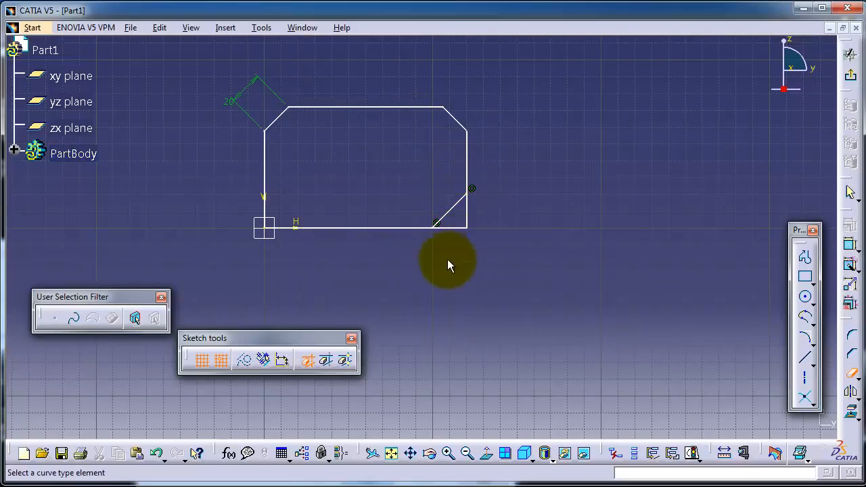
click(446, 211)
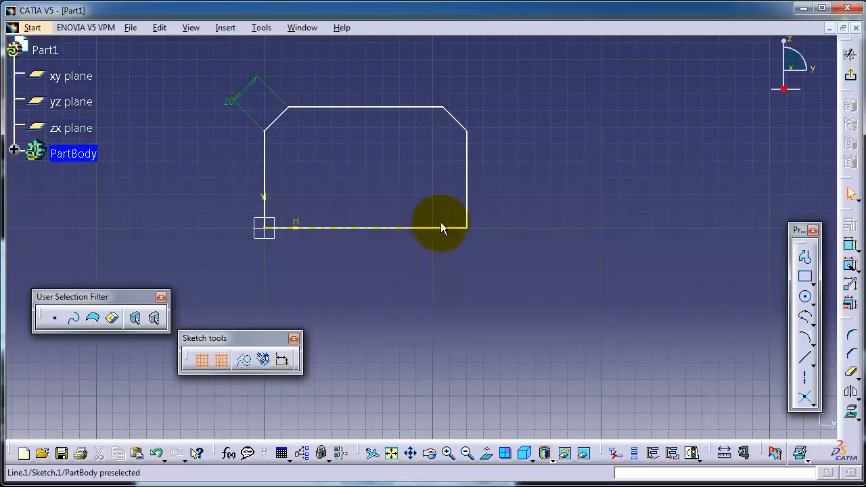
click(264, 179)
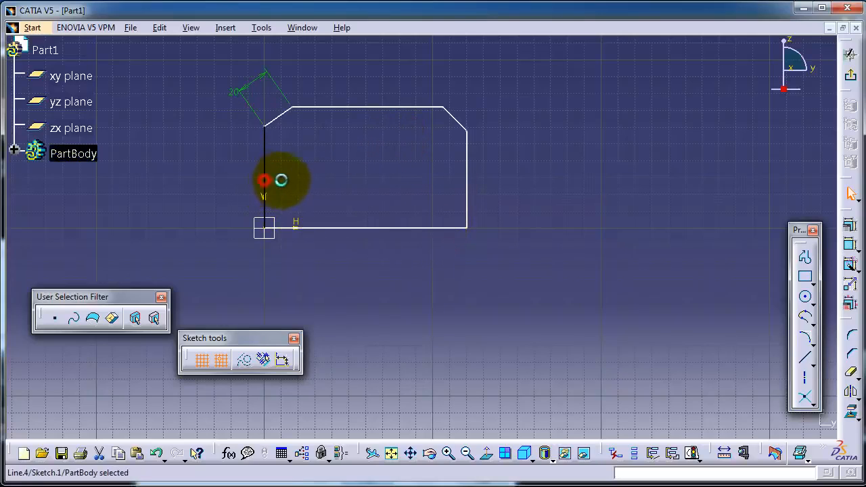
click(327, 106)
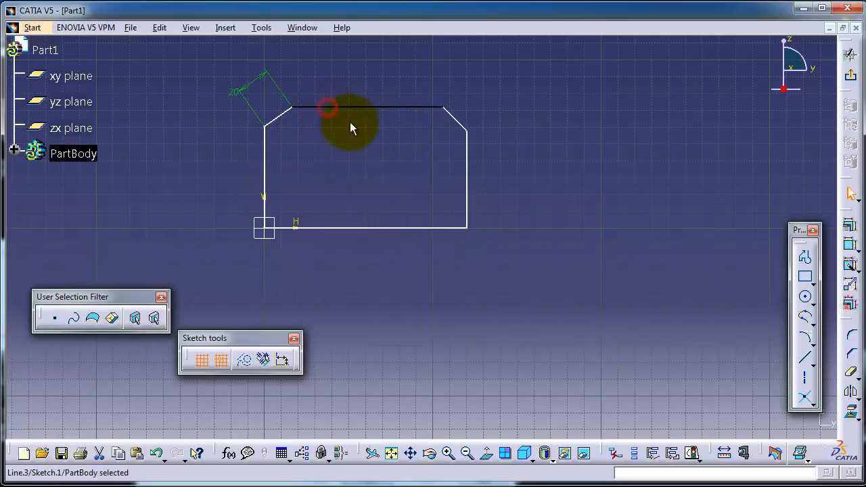
Sketch two crossing lines to the right of the profile, starting the second at about H 160 mm, V 70 mm
click(804, 357)
click(626, 117)
click(534, 277)
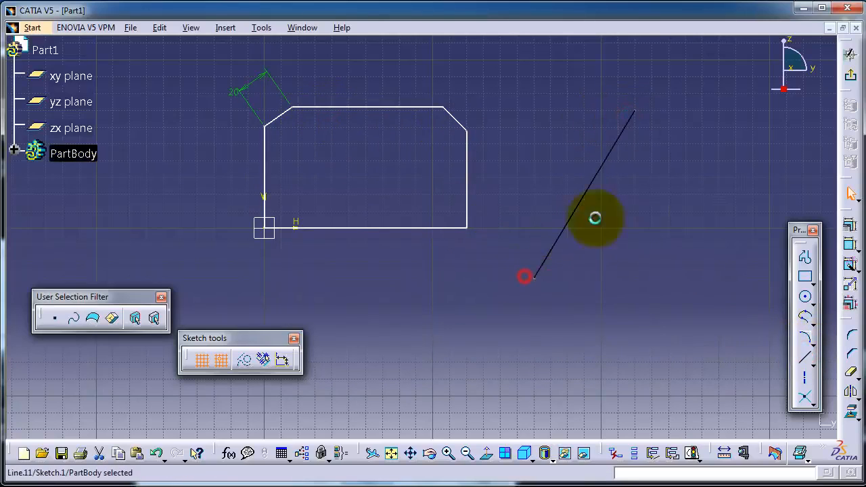
click(803, 360)
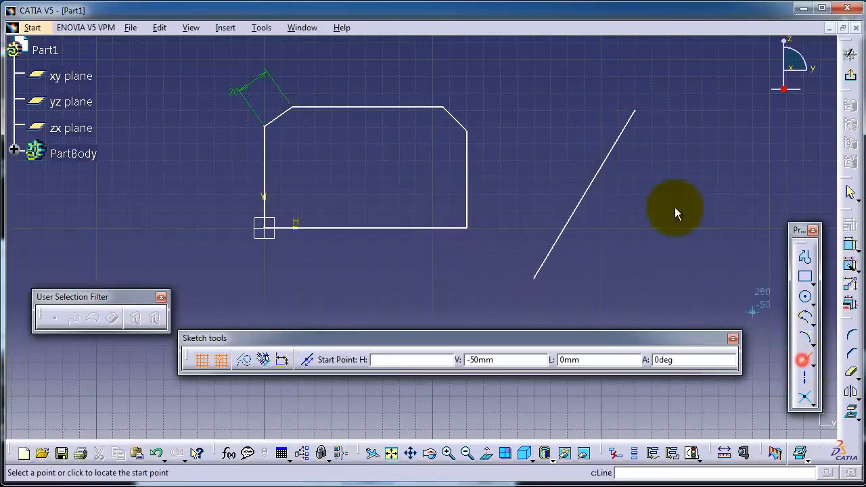
click(535, 112)
click(703, 278)
click(666, 384)
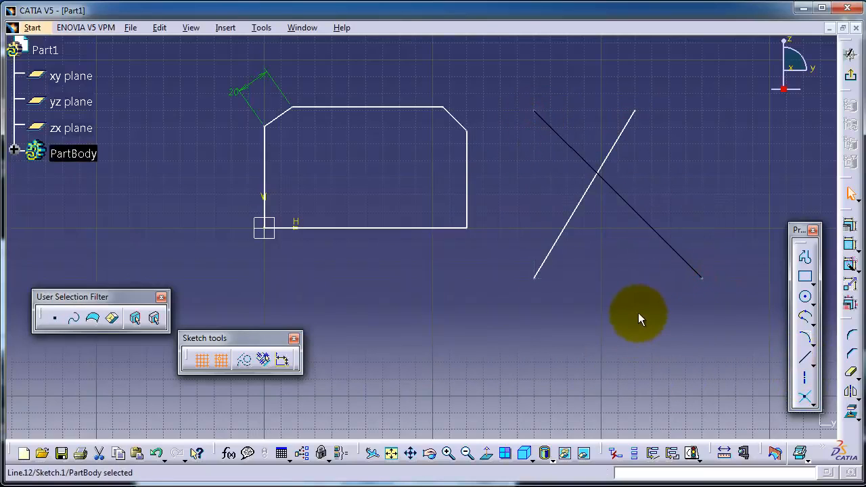
Sketch a third line crossing both diagonals near their lower ends, starting at about H 150 mm, V -10 mm
click(804, 357)
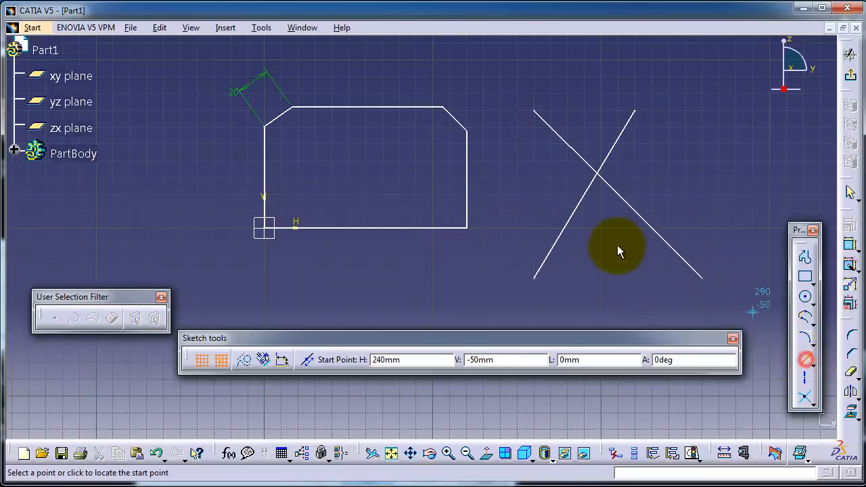
click(512, 242)
click(719, 213)
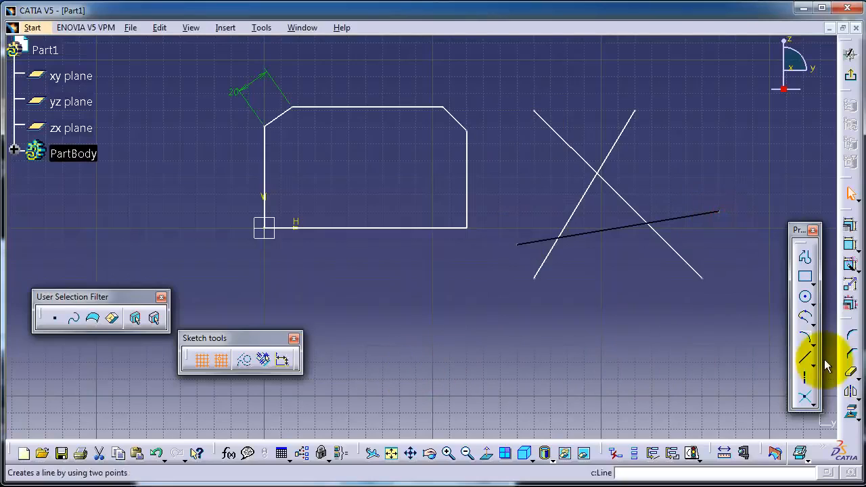
Quick-trim the descending diagonal's end below the third line, and trim both diagonals at their crossing, keeping the portions below it
click(850, 372)
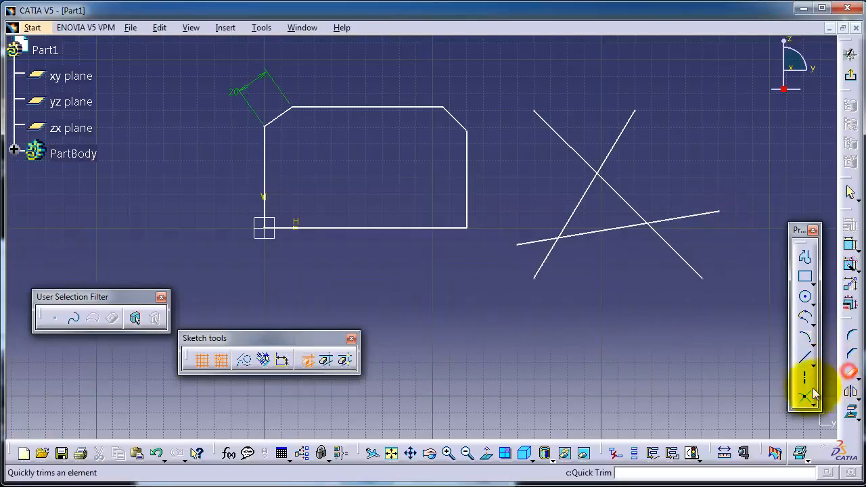
click(683, 259)
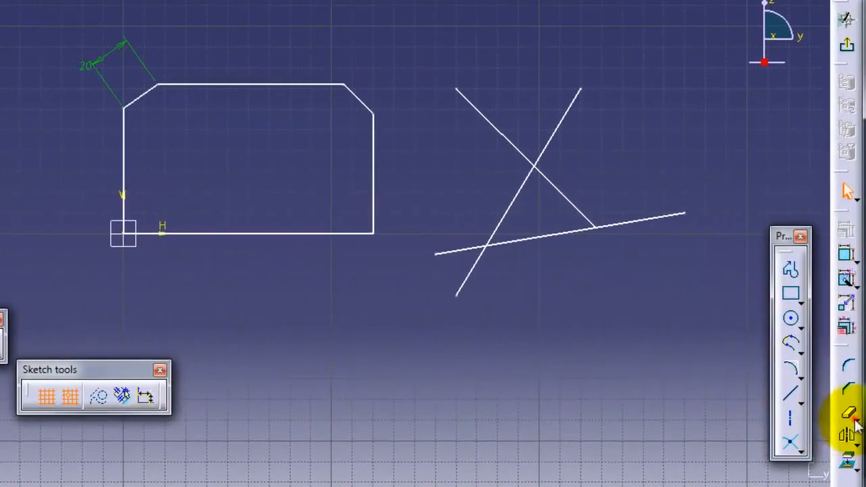
click(856, 422)
click(752, 433)
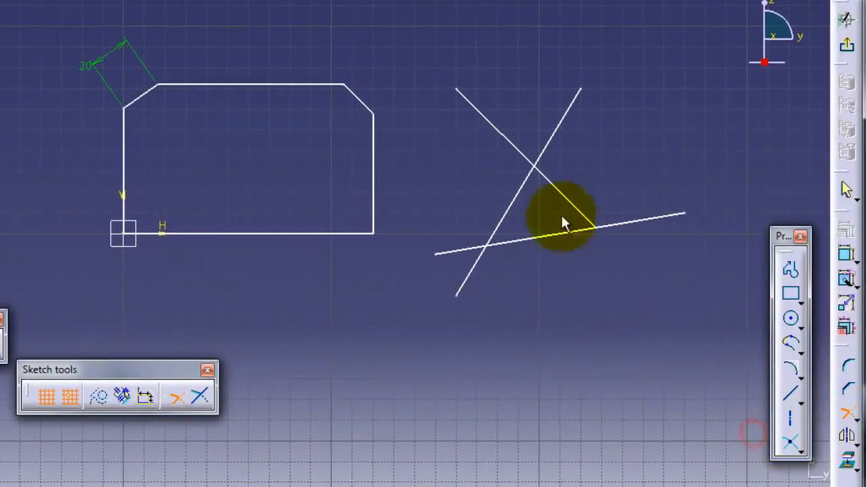
click(525, 183)
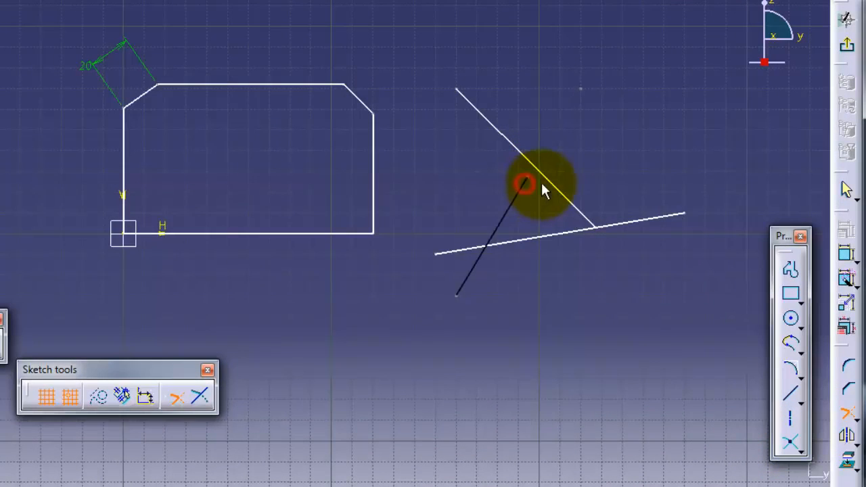
click(558, 189)
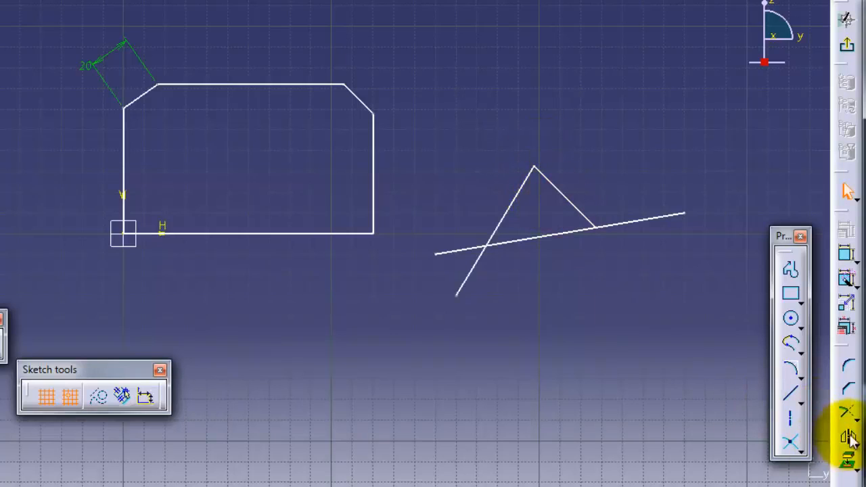
Try trimming the rising diagonal and the shallow line at their crossing, keeping both outer ends, and undo it
click(845, 411)
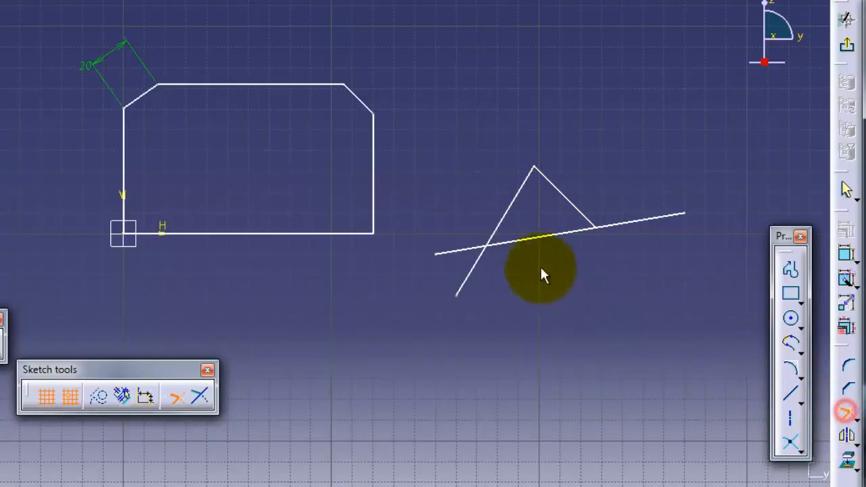
click(461, 252)
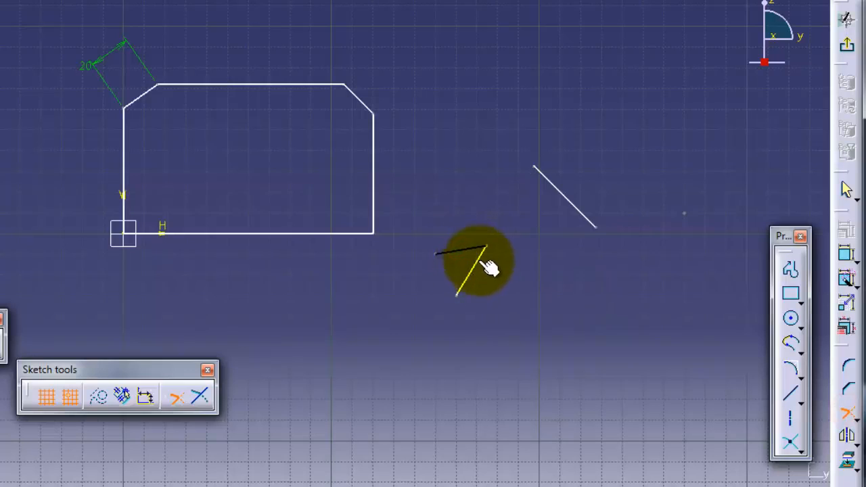
click(484, 268)
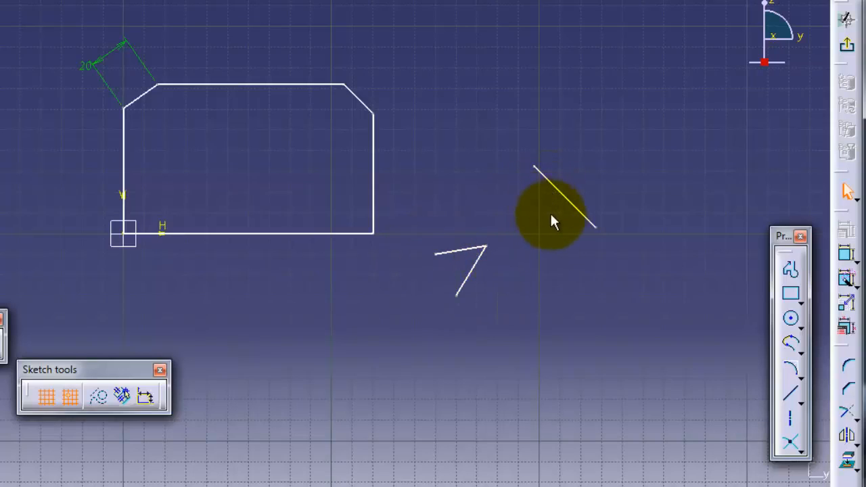
key(ctrl+z)
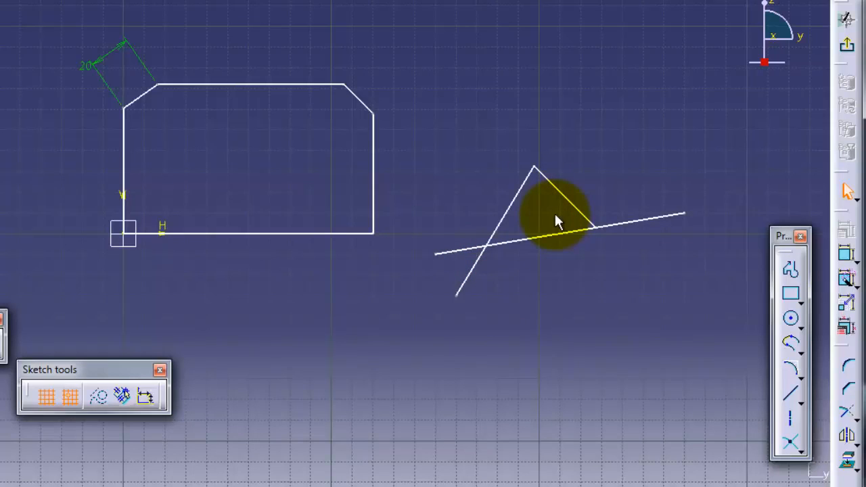
Try trimming the rising diagonal and the shallow line so their triangle-side portions remain, and undo the trim
click(845, 412)
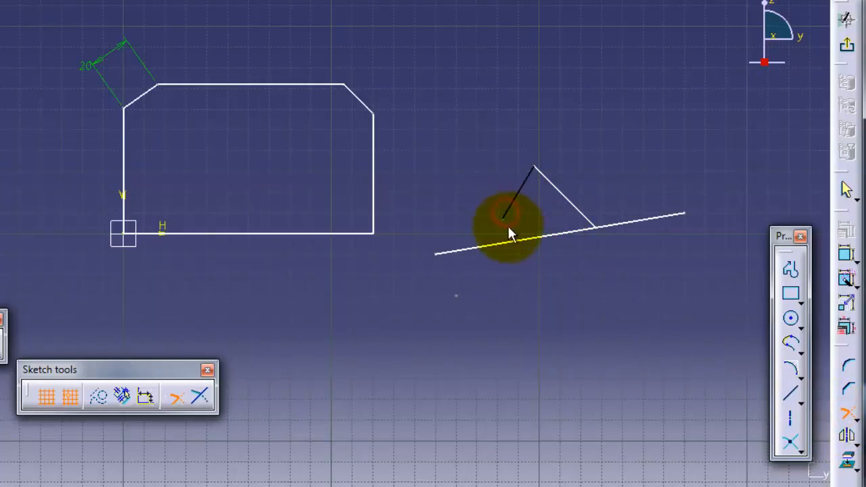
click(514, 242)
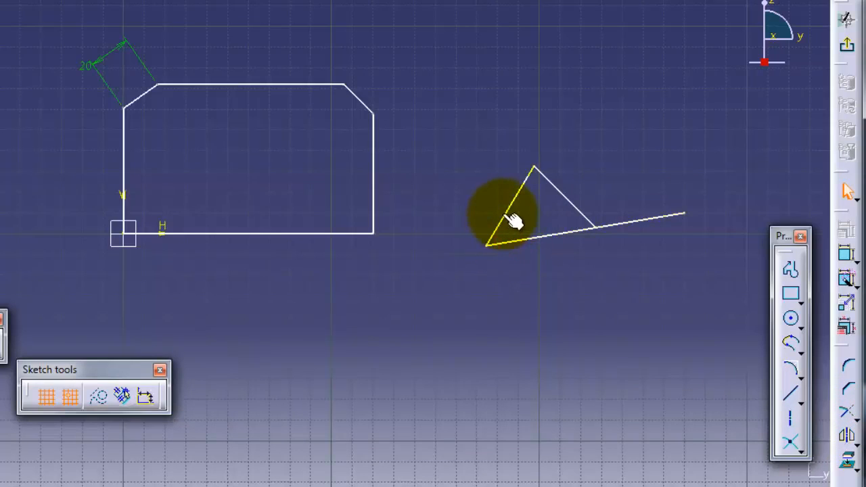
click(512, 220)
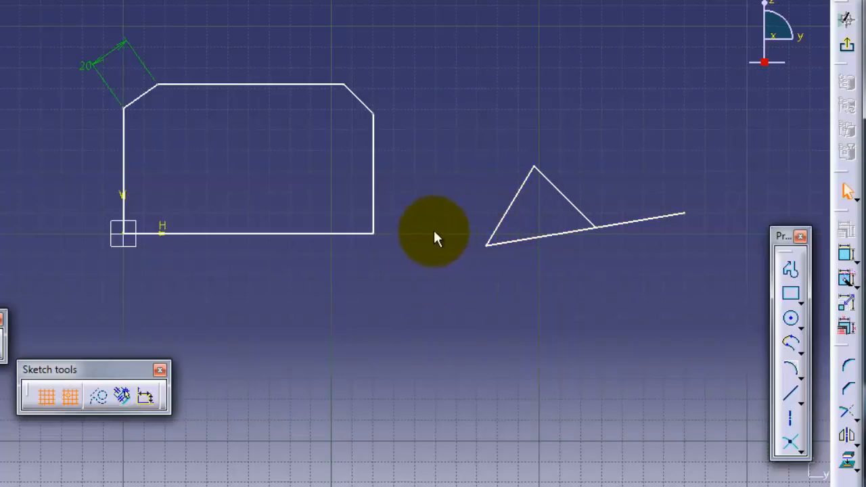
key(ctrl+z)
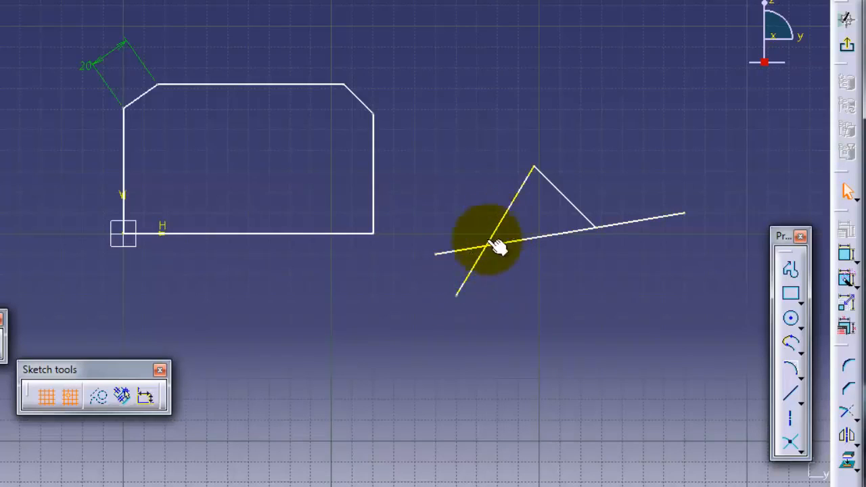
Try trimming to keep the rising diagonal's upper portion and the shallow line's left end, and undo the trim
click(847, 412)
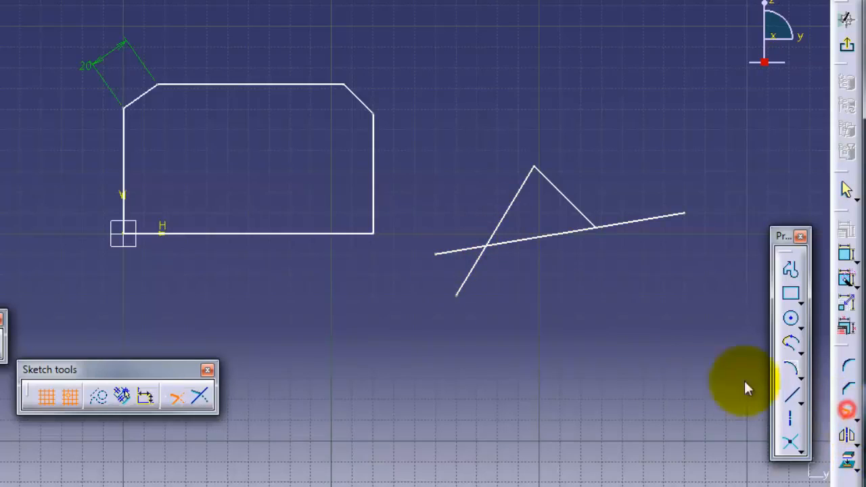
click(507, 219)
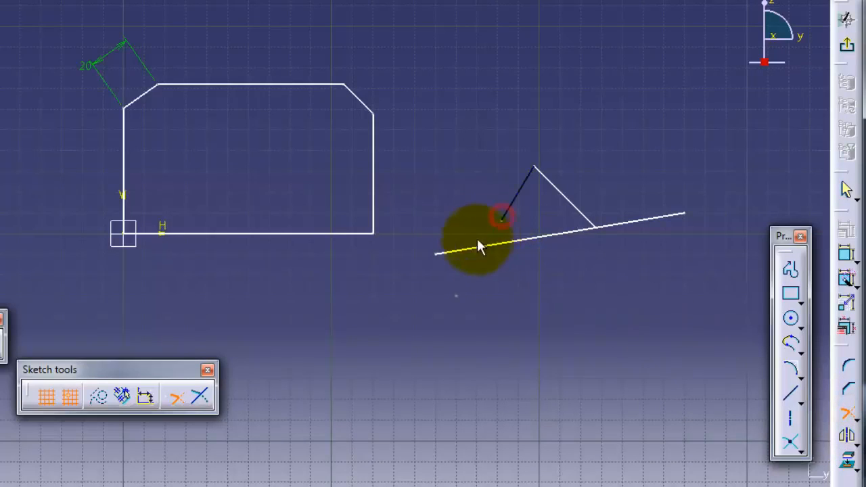
click(480, 246)
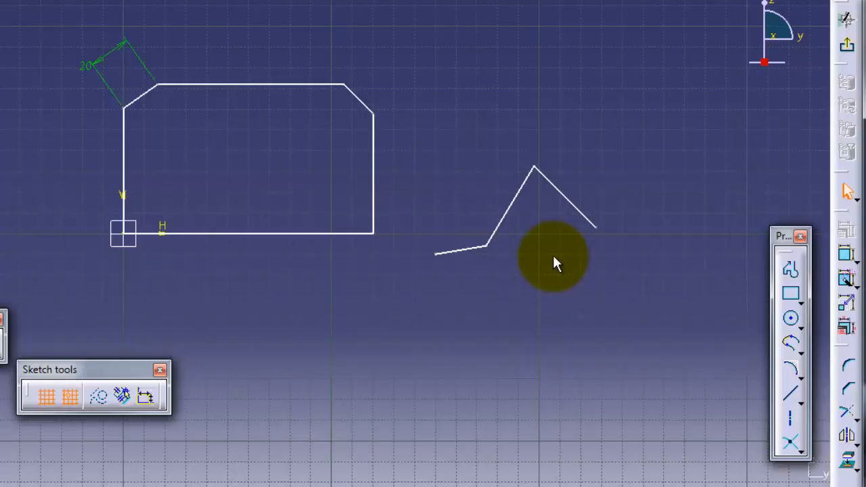
key(ctrl+z)
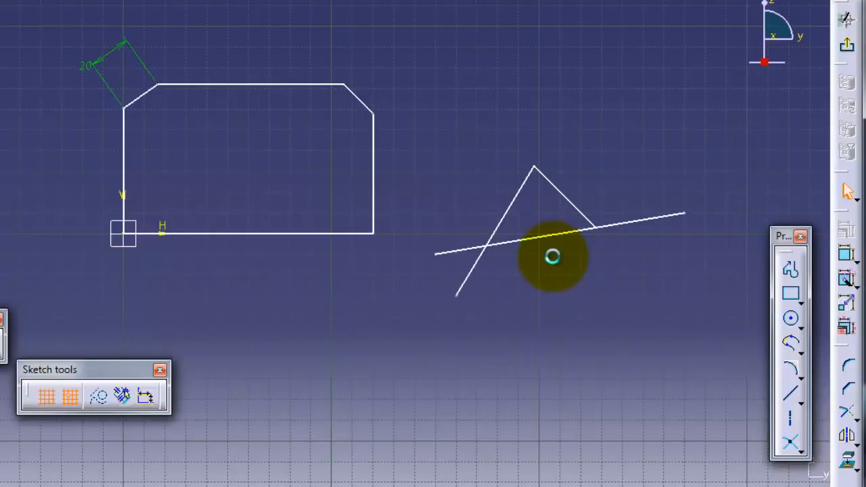
Quick-trim the shallow line's left end beyond the rising diagonal, and shift the shallow line slightly upward
click(854, 419)
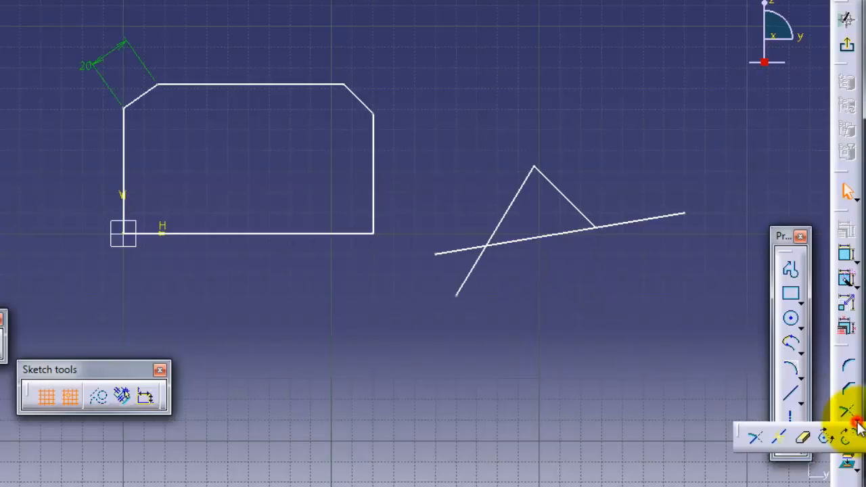
click(804, 439)
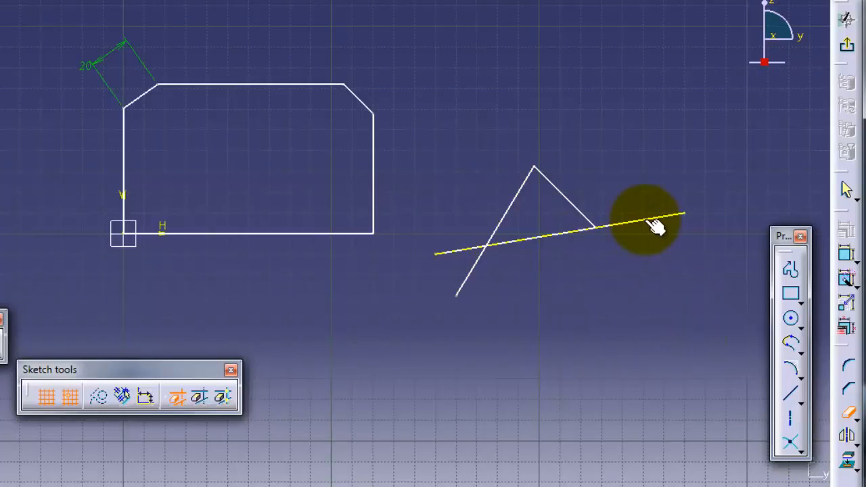
click(453, 252)
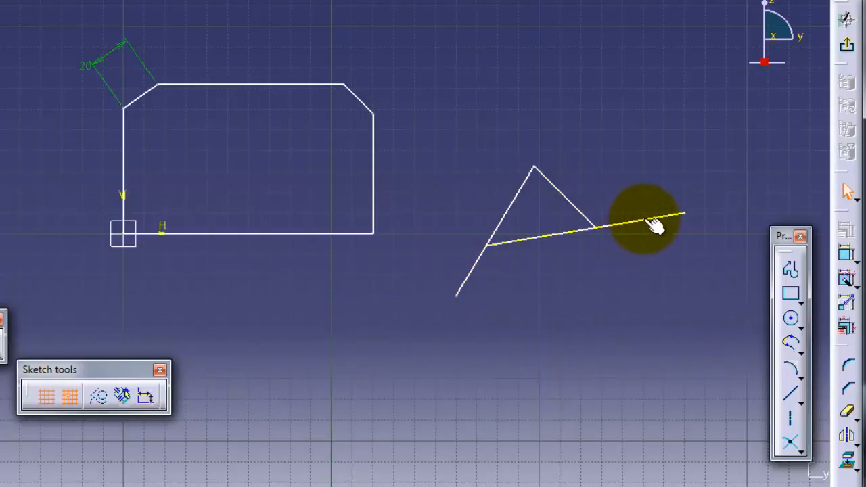
drag(647, 220, 637, 223)
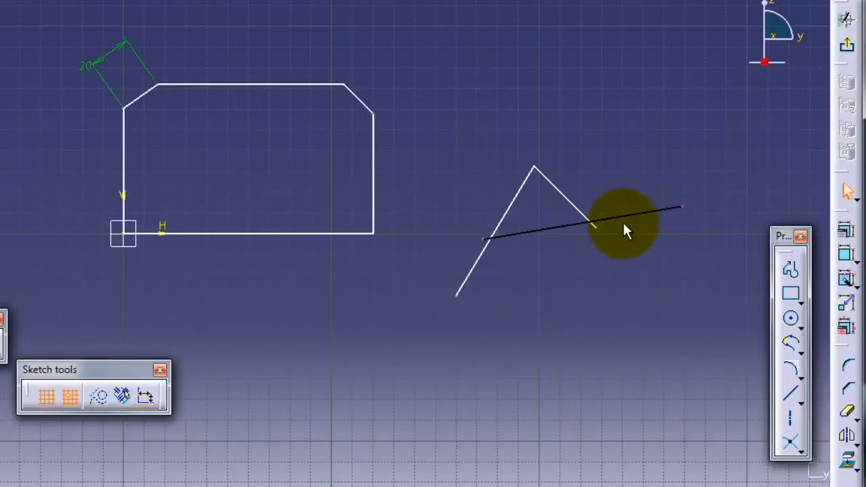
Quick-trim the rising diagonal's lower end below the shallow line, and the shallow line's right end beyond the descending diagonal
click(848, 414)
click(472, 269)
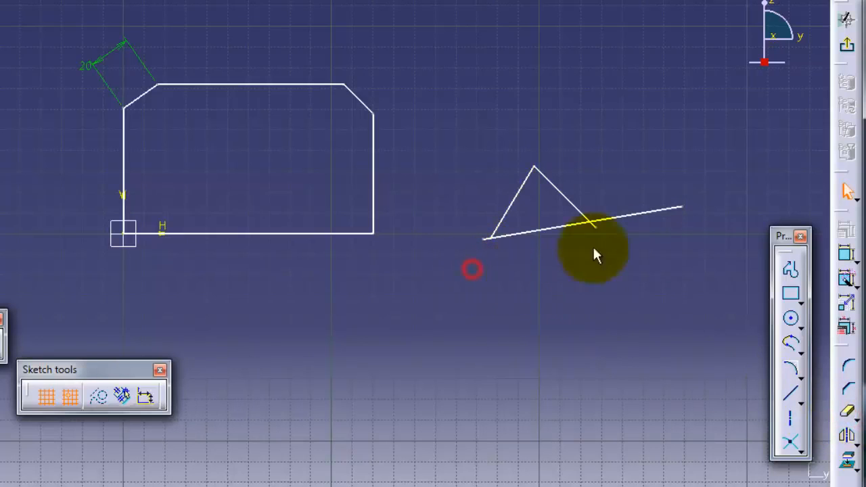
mouse_move(642, 223)
middle_down()
mouse_move(651, 236)
mouse_move(641, 254)
mouse_move(639, 201)
mouse_move(433, 184)
middle_up()
click(848, 412)
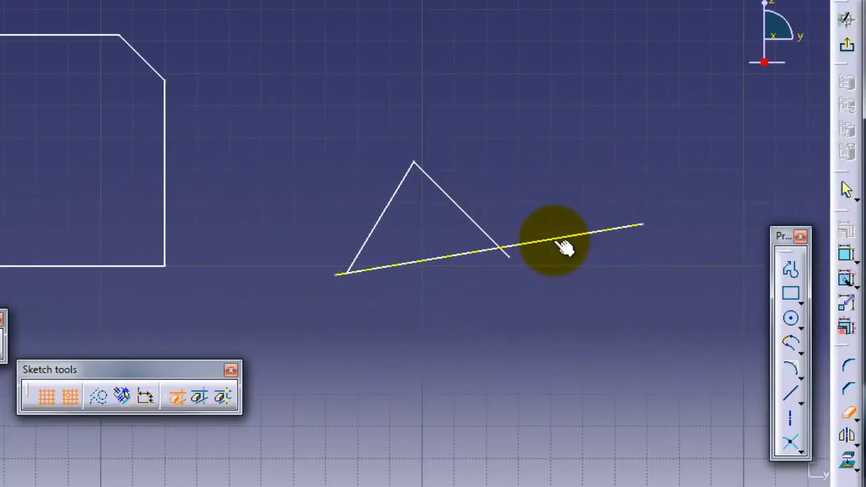
click(564, 247)
Quick-trim the short stubs protruding at the triangle's lower-right and lower-left corners
click(848, 412)
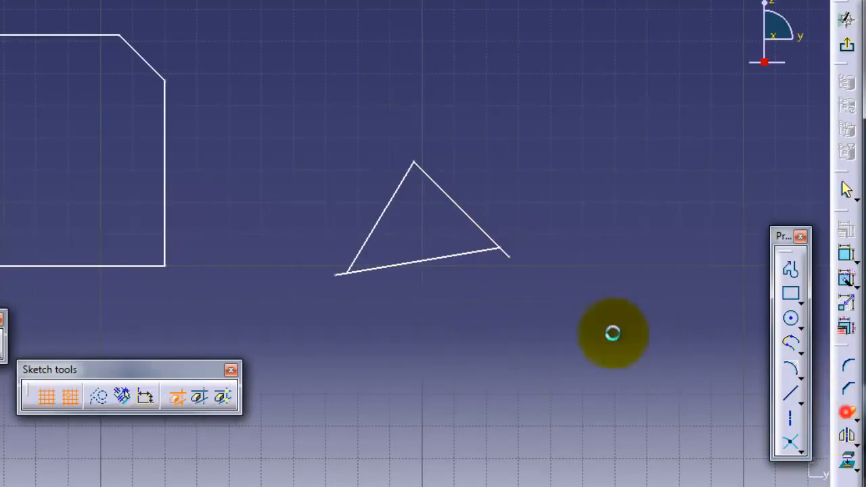
click(505, 254)
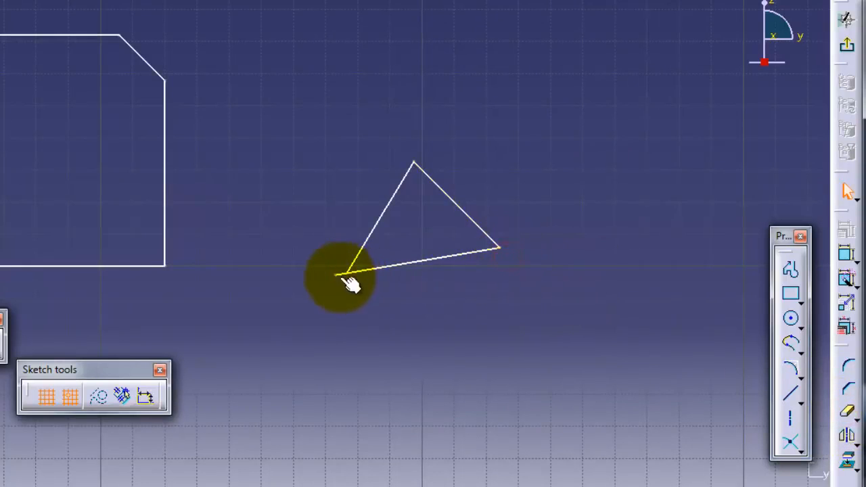
click(852, 417)
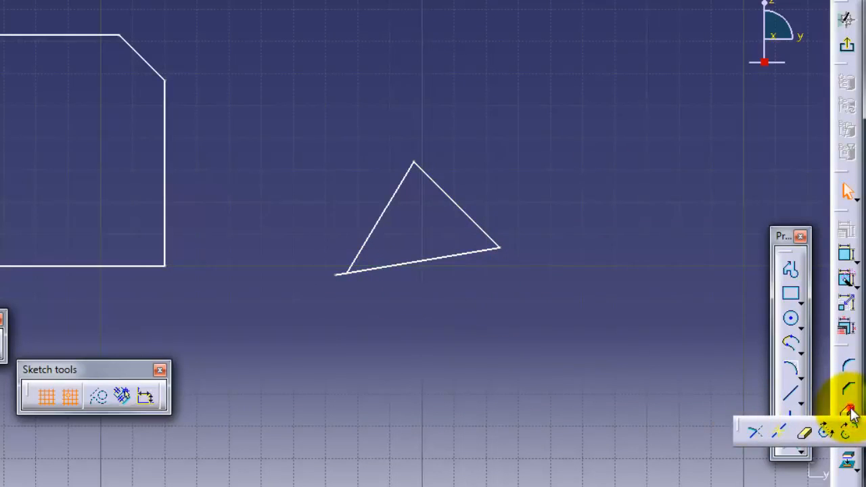
click(340, 273)
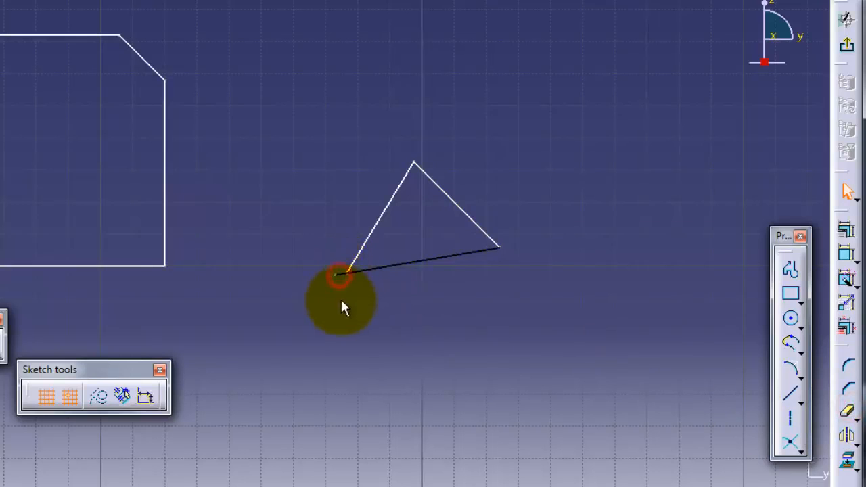
click(847, 410)
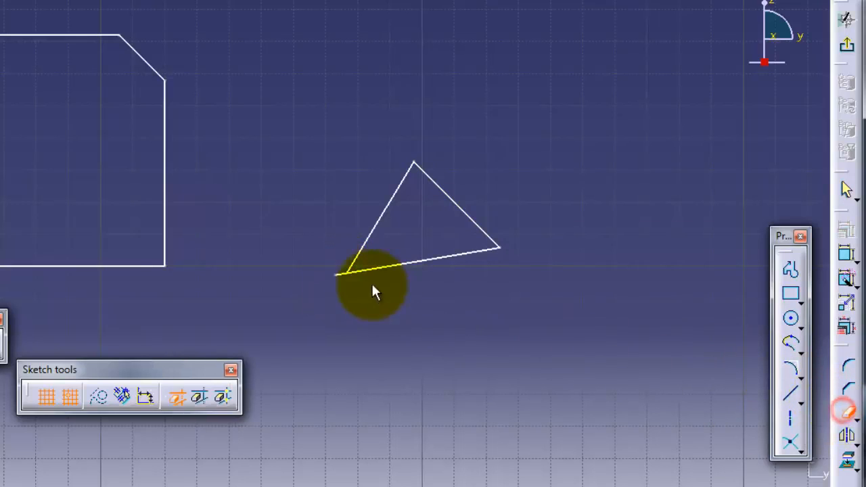
click(345, 278)
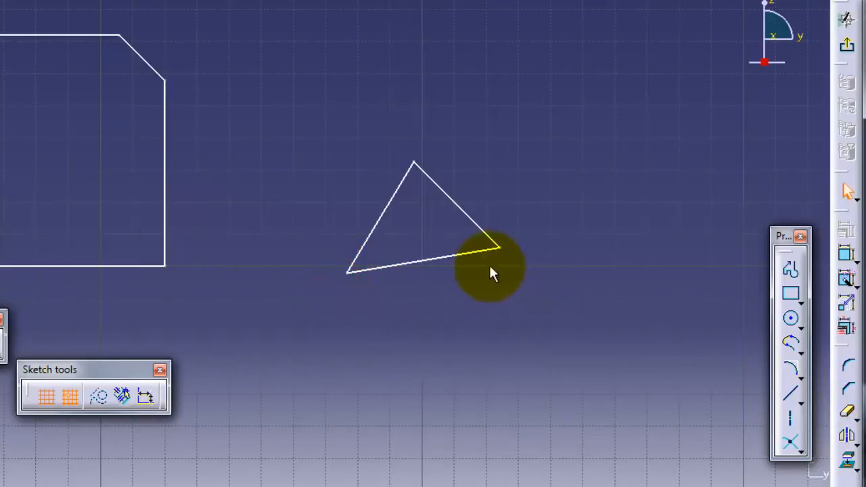
Draw a vertical line to the right of the triangle at about H 270 mm
click(846, 410)
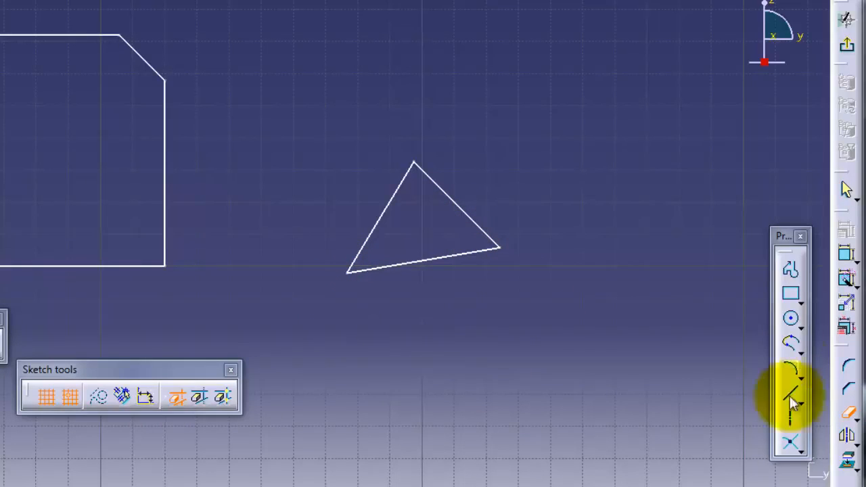
click(798, 402)
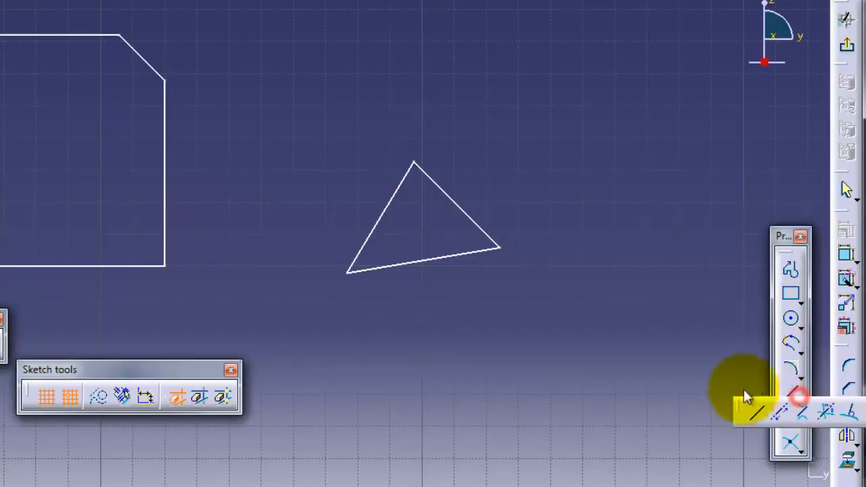
click(756, 418)
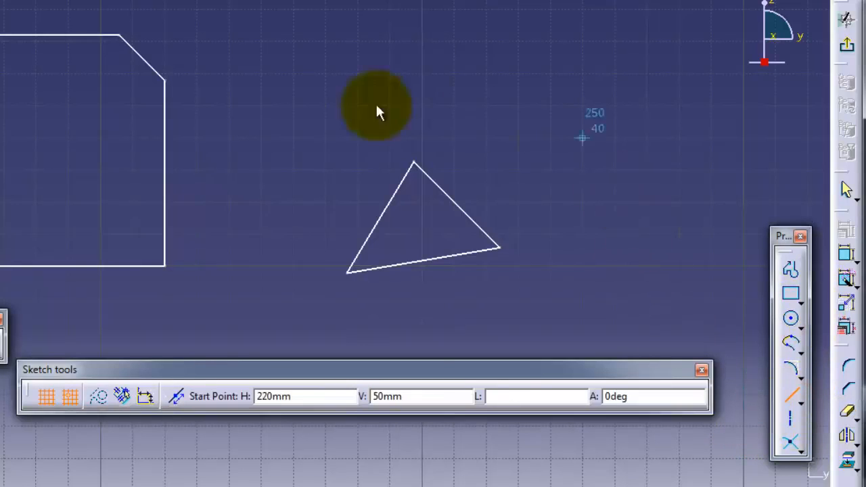
click(646, 73)
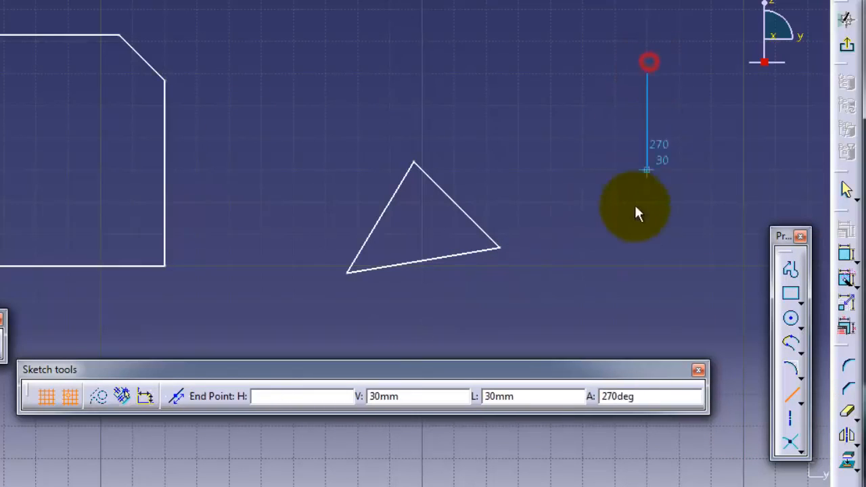
click(647, 301)
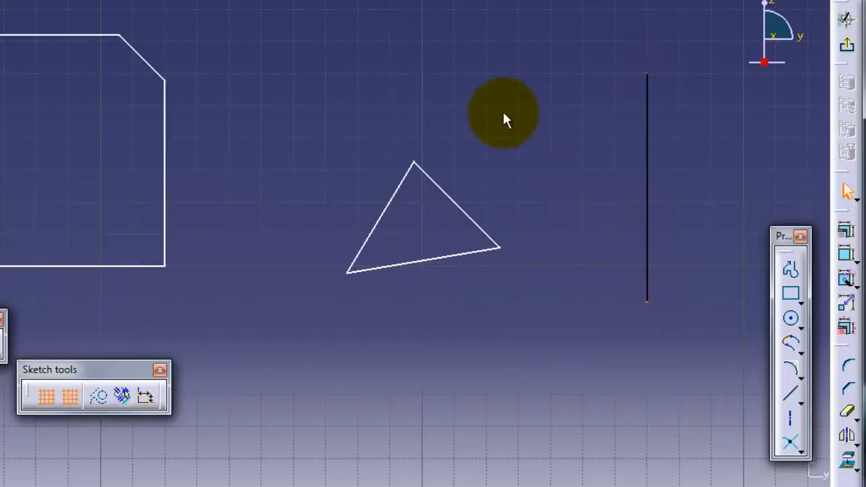
Draw a descending diagonal across the vertical line, and a rising line about 58 mm long crossing both, ending at H 240 mm, V 20 mm
click(790, 395)
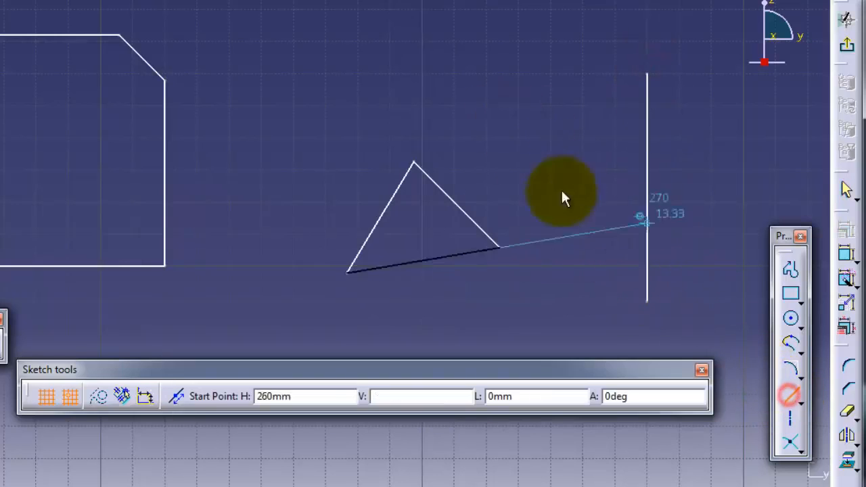
click(498, 145)
click(710, 297)
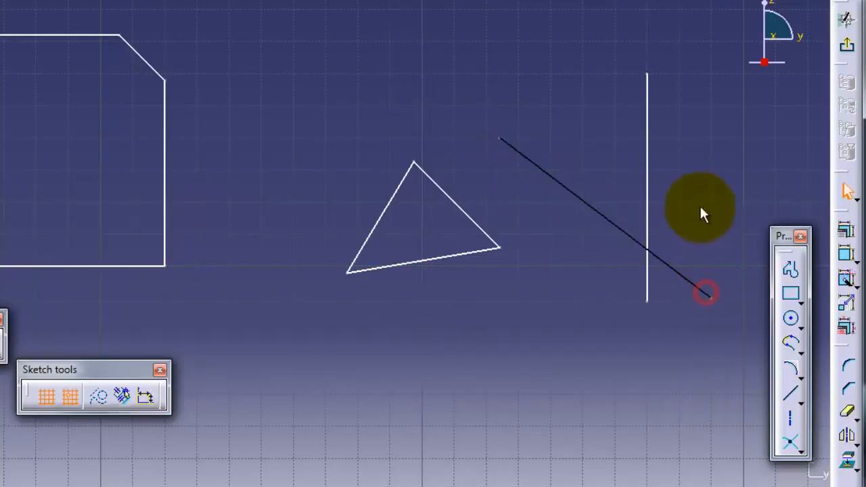
click(788, 395)
click(712, 90)
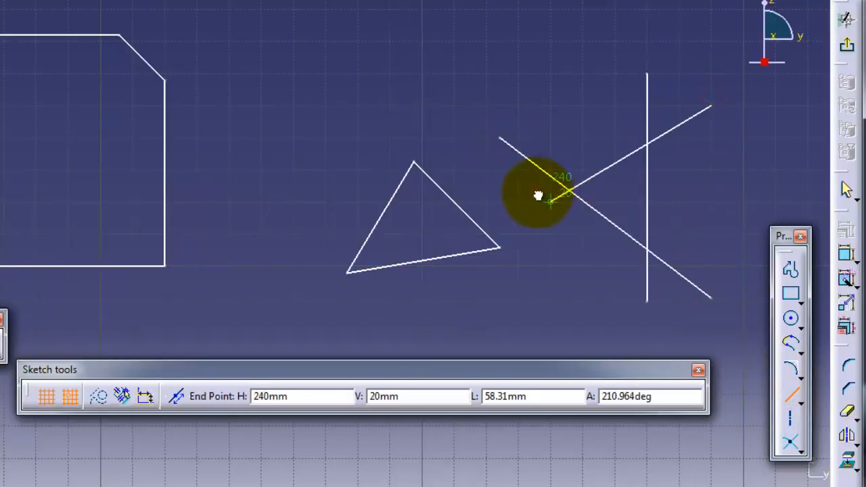
click(543, 191)
Try Quick Trim in Break and Rubber In mode to remove the rising line's middle segment, and undo it
click(846, 410)
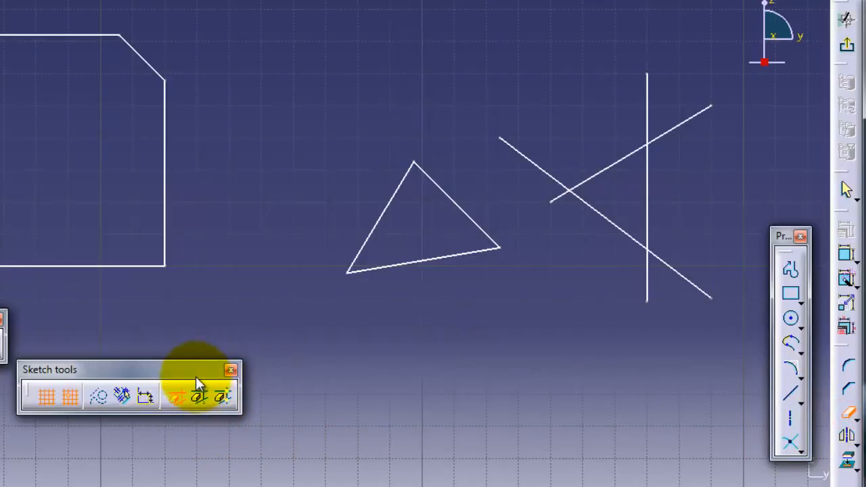
click(199, 397)
click(225, 396)
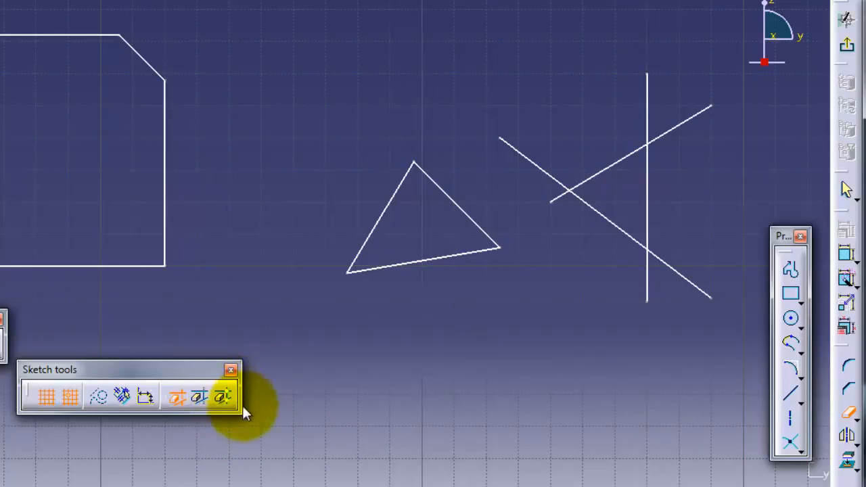
click(202, 399)
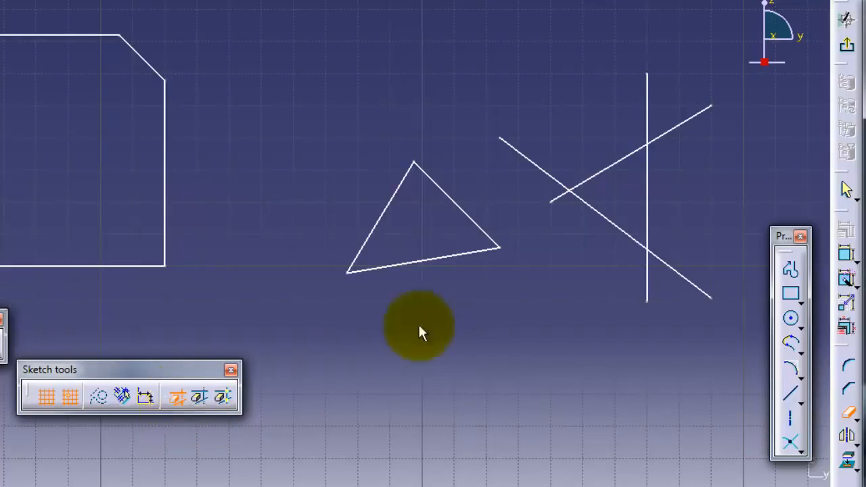
click(607, 176)
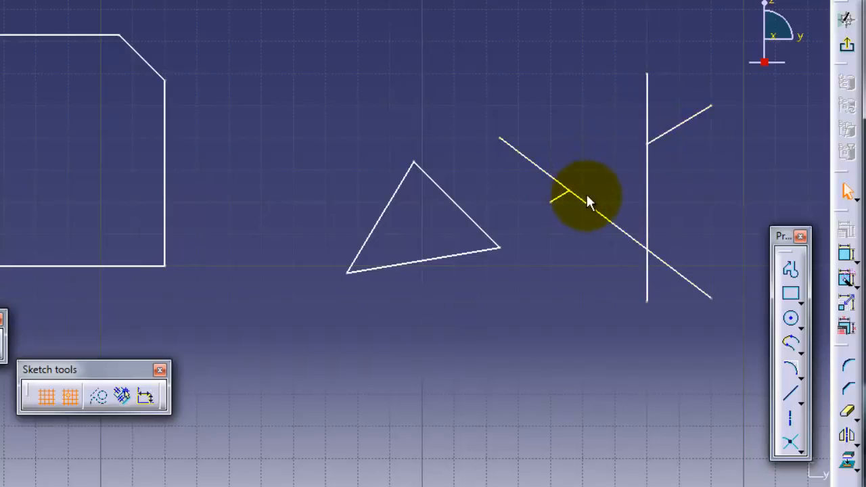
key(ctrl+z)
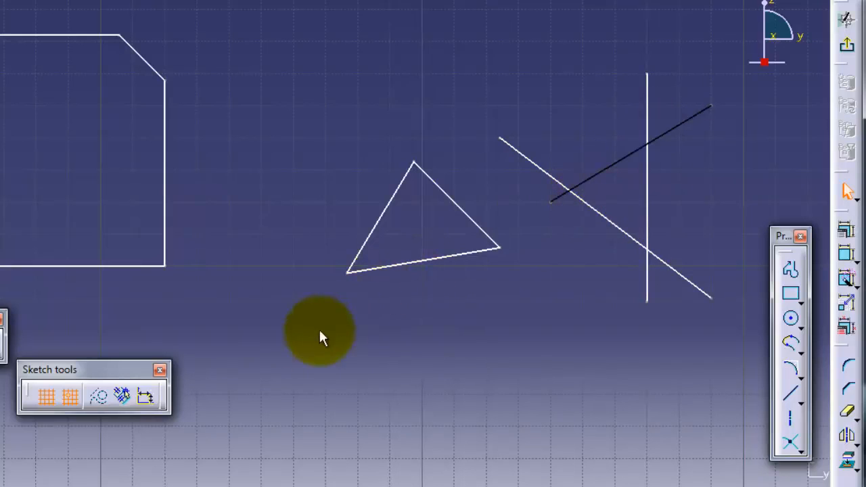
Try Quick Trim in Break and Rubber Out mode to keep only the rising line's middle segment, and undo it
click(848, 413)
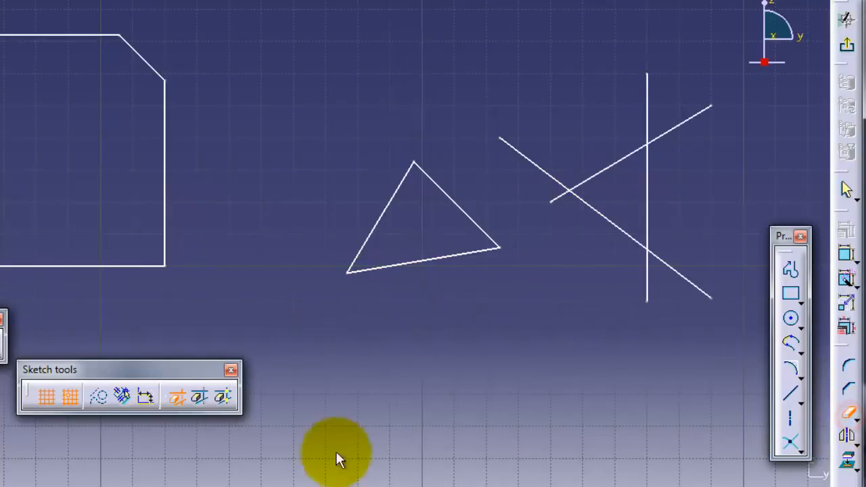
click(200, 398)
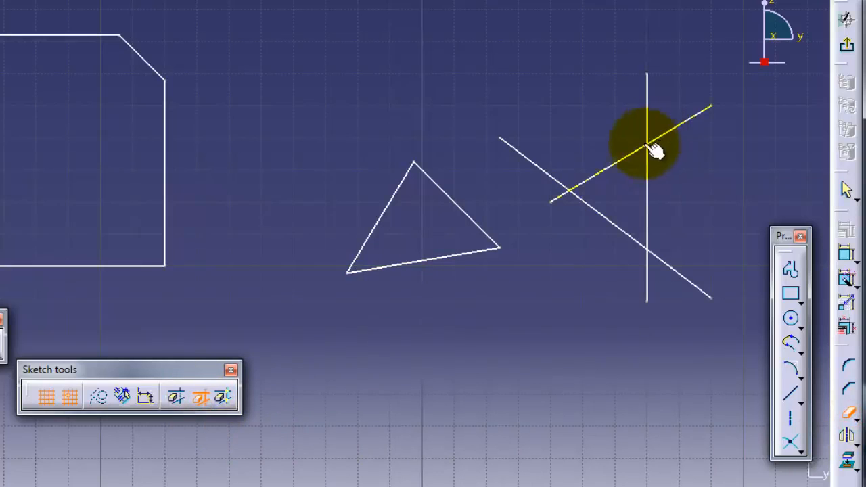
click(629, 169)
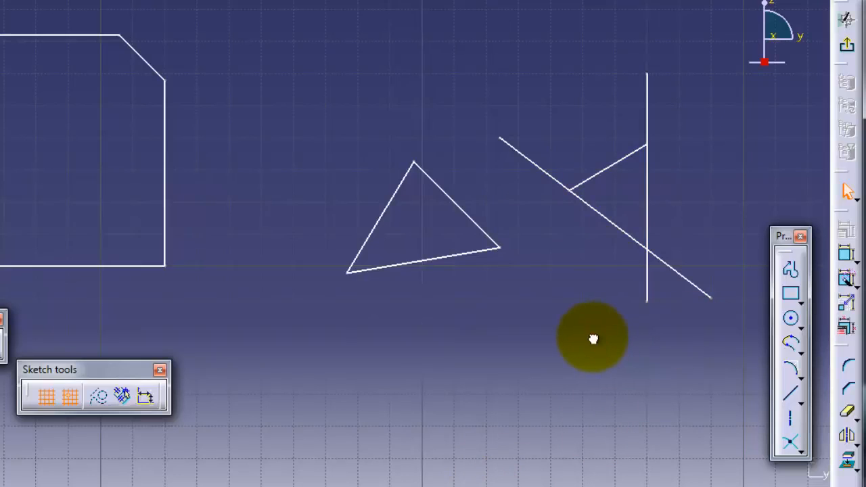
click(592, 338)
click(602, 329)
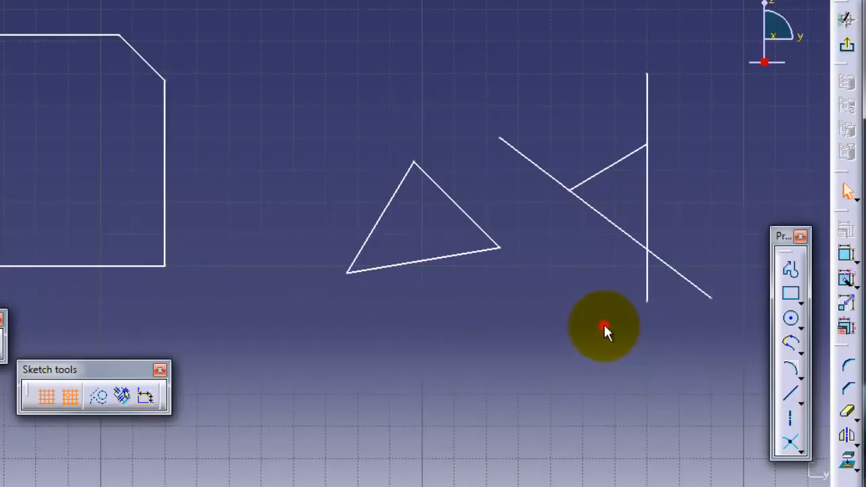
click(635, 221)
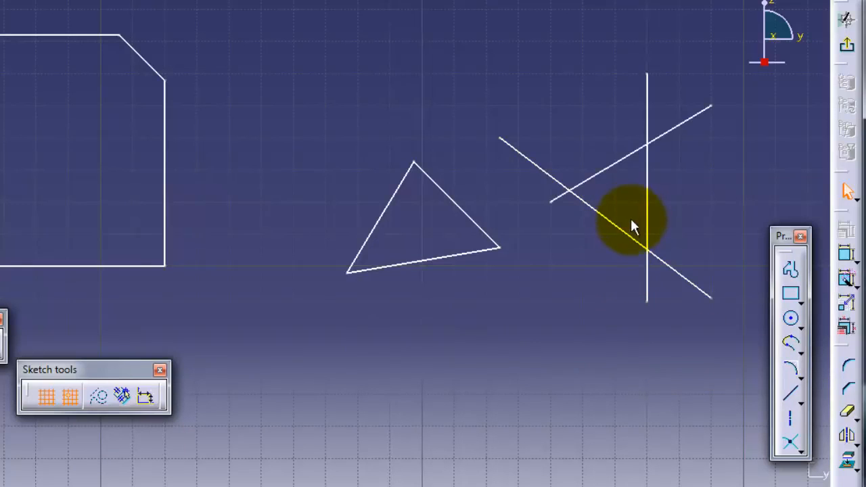
Split the rising line at its two crossings with Quick Trim's Break and Keep mode, and select its middle segment to check the split
click(846, 410)
click(222, 396)
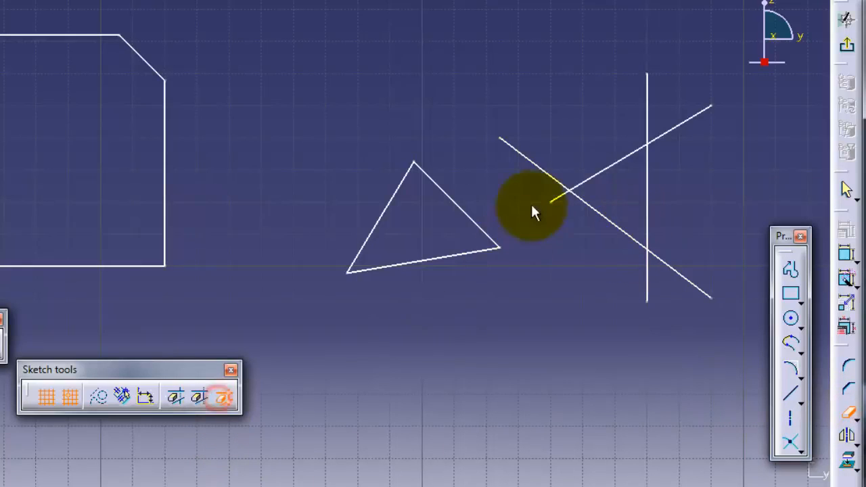
click(617, 163)
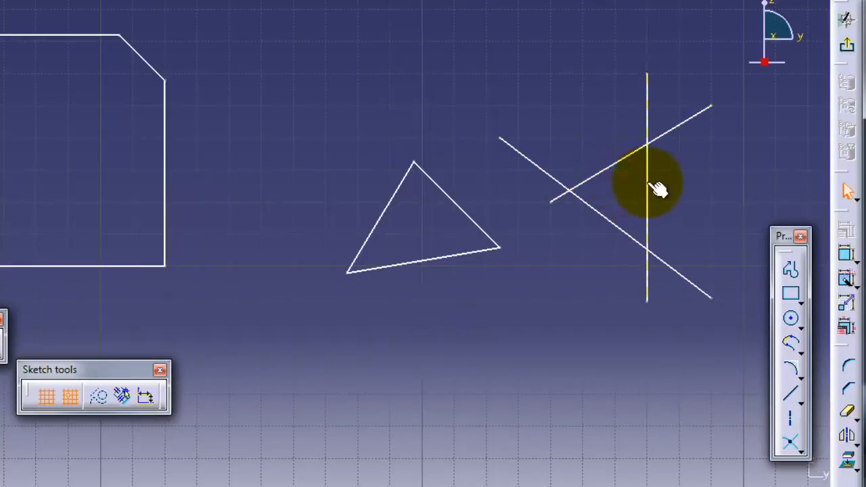
click(648, 182)
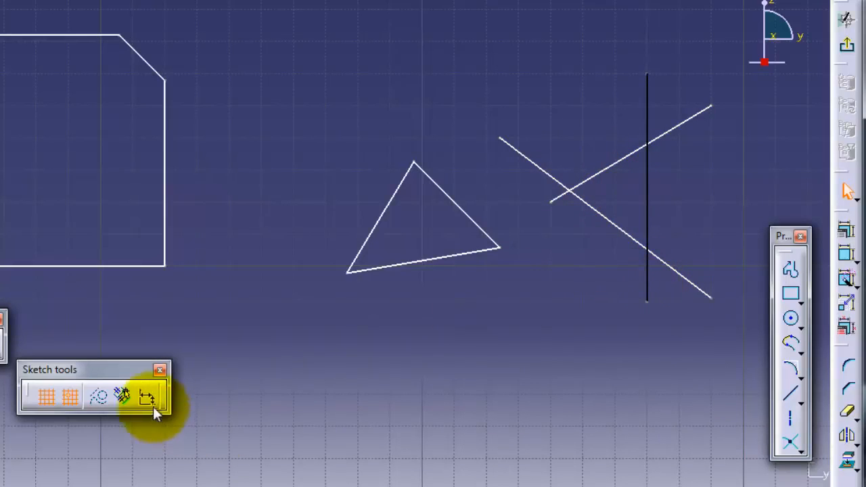
click(612, 144)
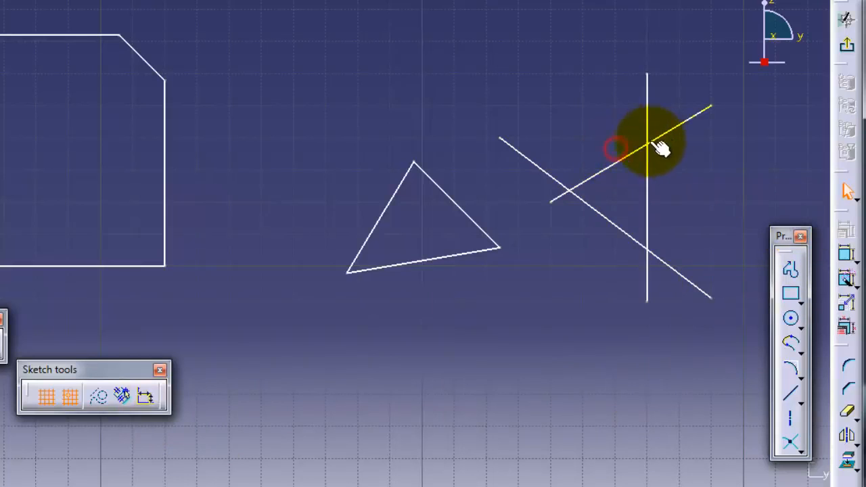
click(662, 138)
click(624, 160)
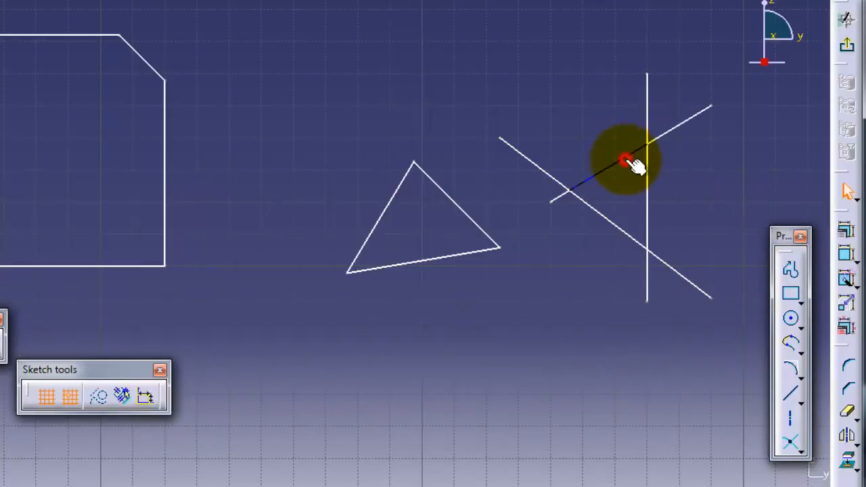
Select the rising line's lower, middle and upper segments in turn to check that each is a separate element
click(561, 199)
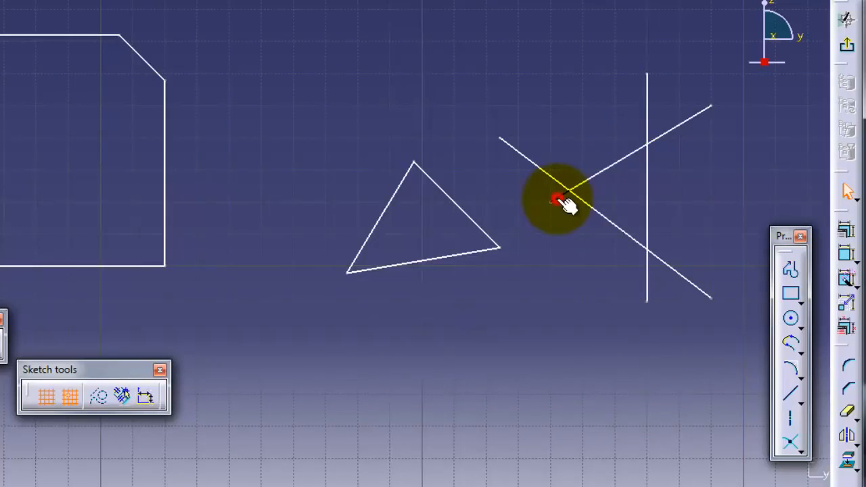
click(675, 129)
click(624, 155)
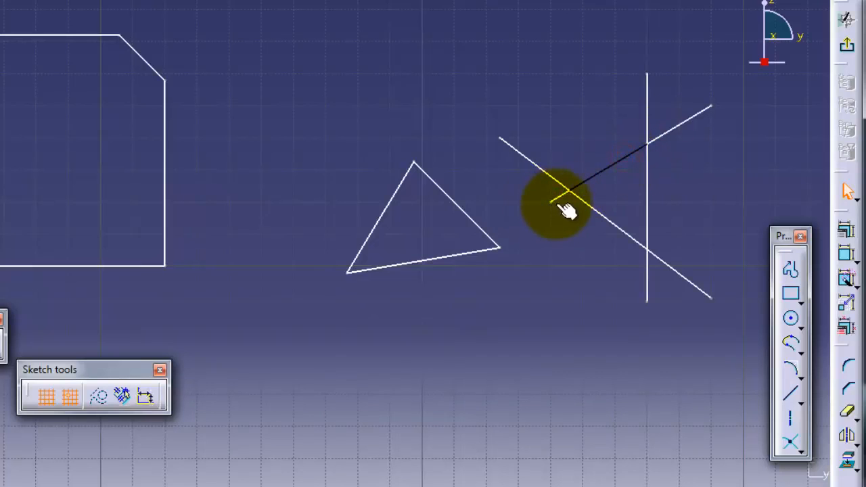
click(555, 198)
click(605, 169)
click(672, 125)
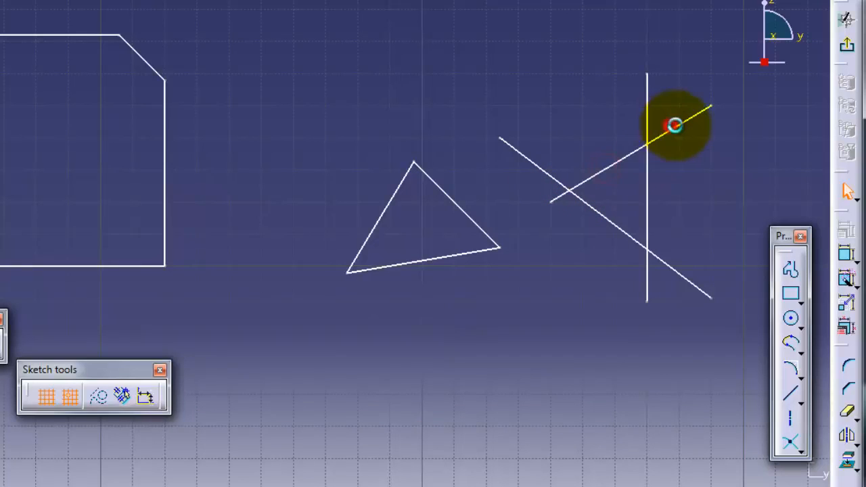
click(682, 130)
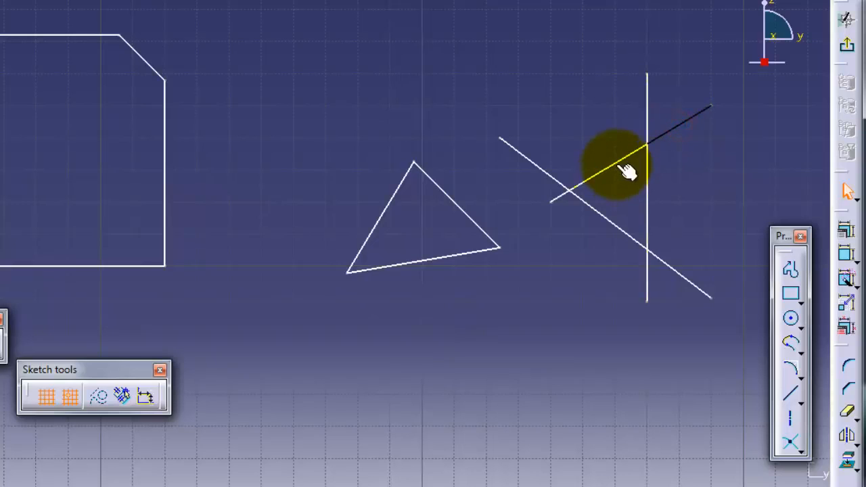
click(616, 164)
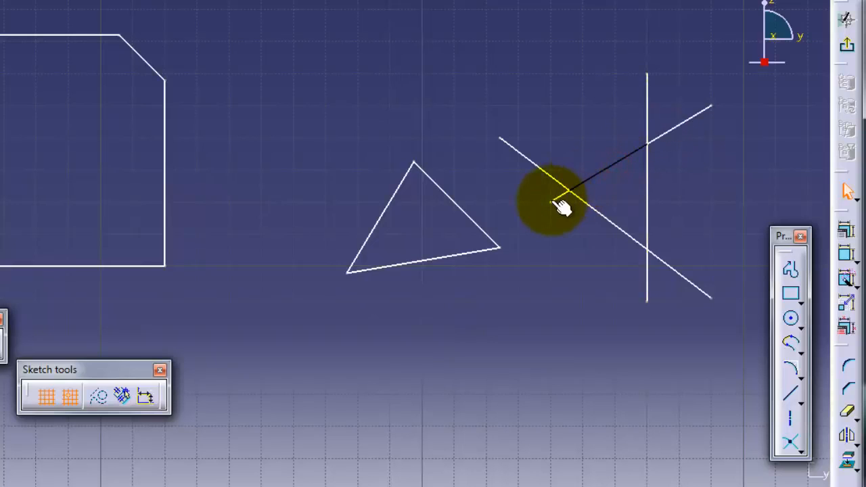
click(553, 200)
click(613, 166)
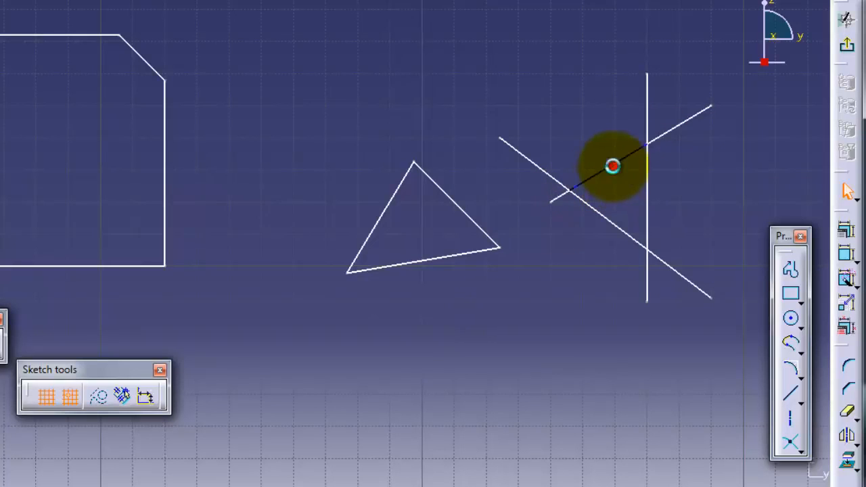
Delete the rising line's upper segment beyond the vertical line
click(673, 135)
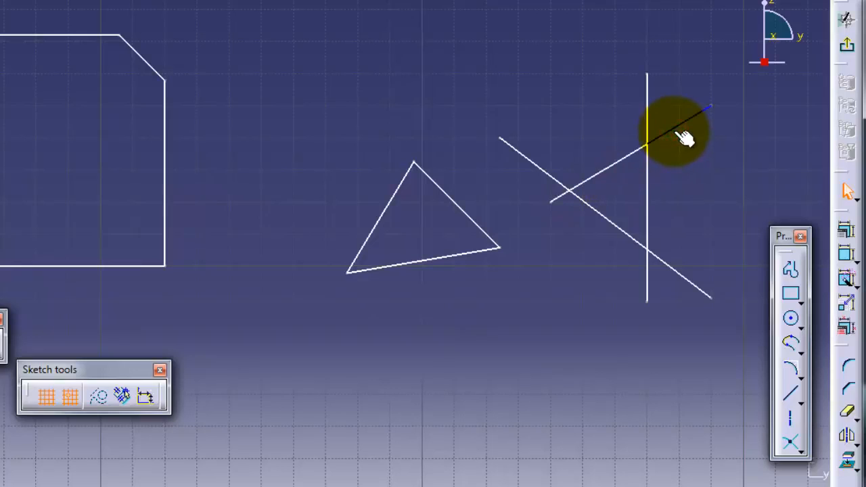
click(684, 137)
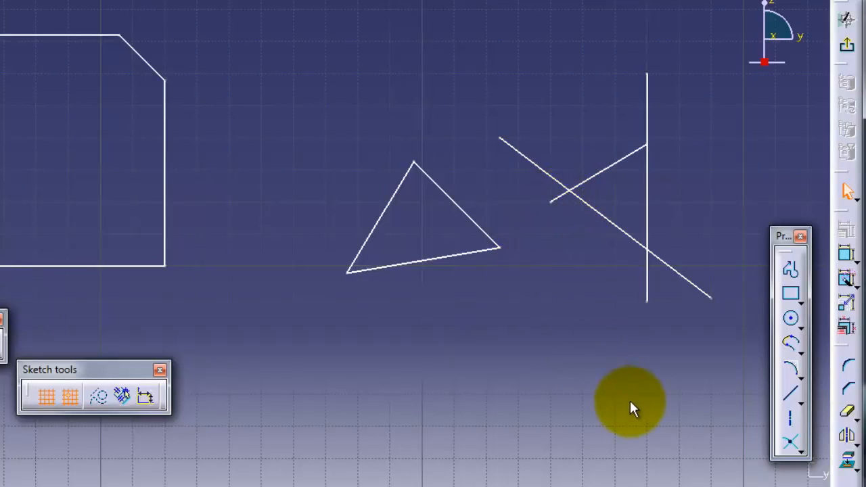
mouse_move(602, 397)
middle_down()
mouse_move(561, 369)
mouse_move(568, 323)
mouse_move(572, 349)
middle_up()
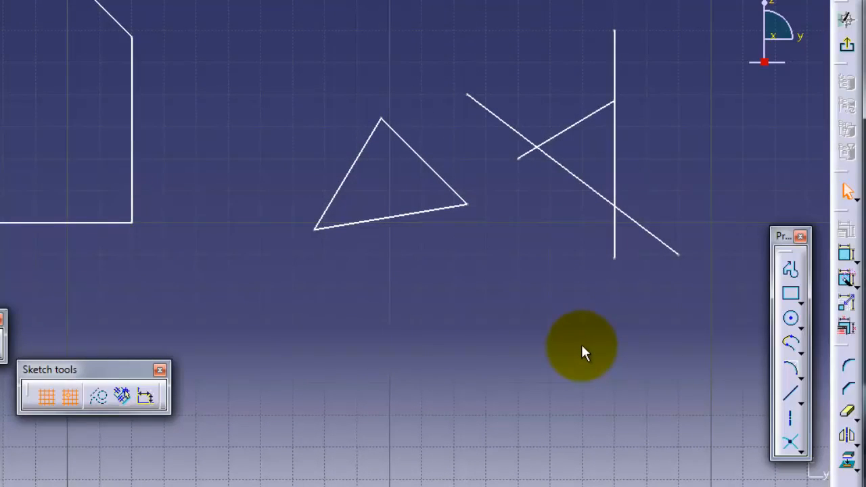